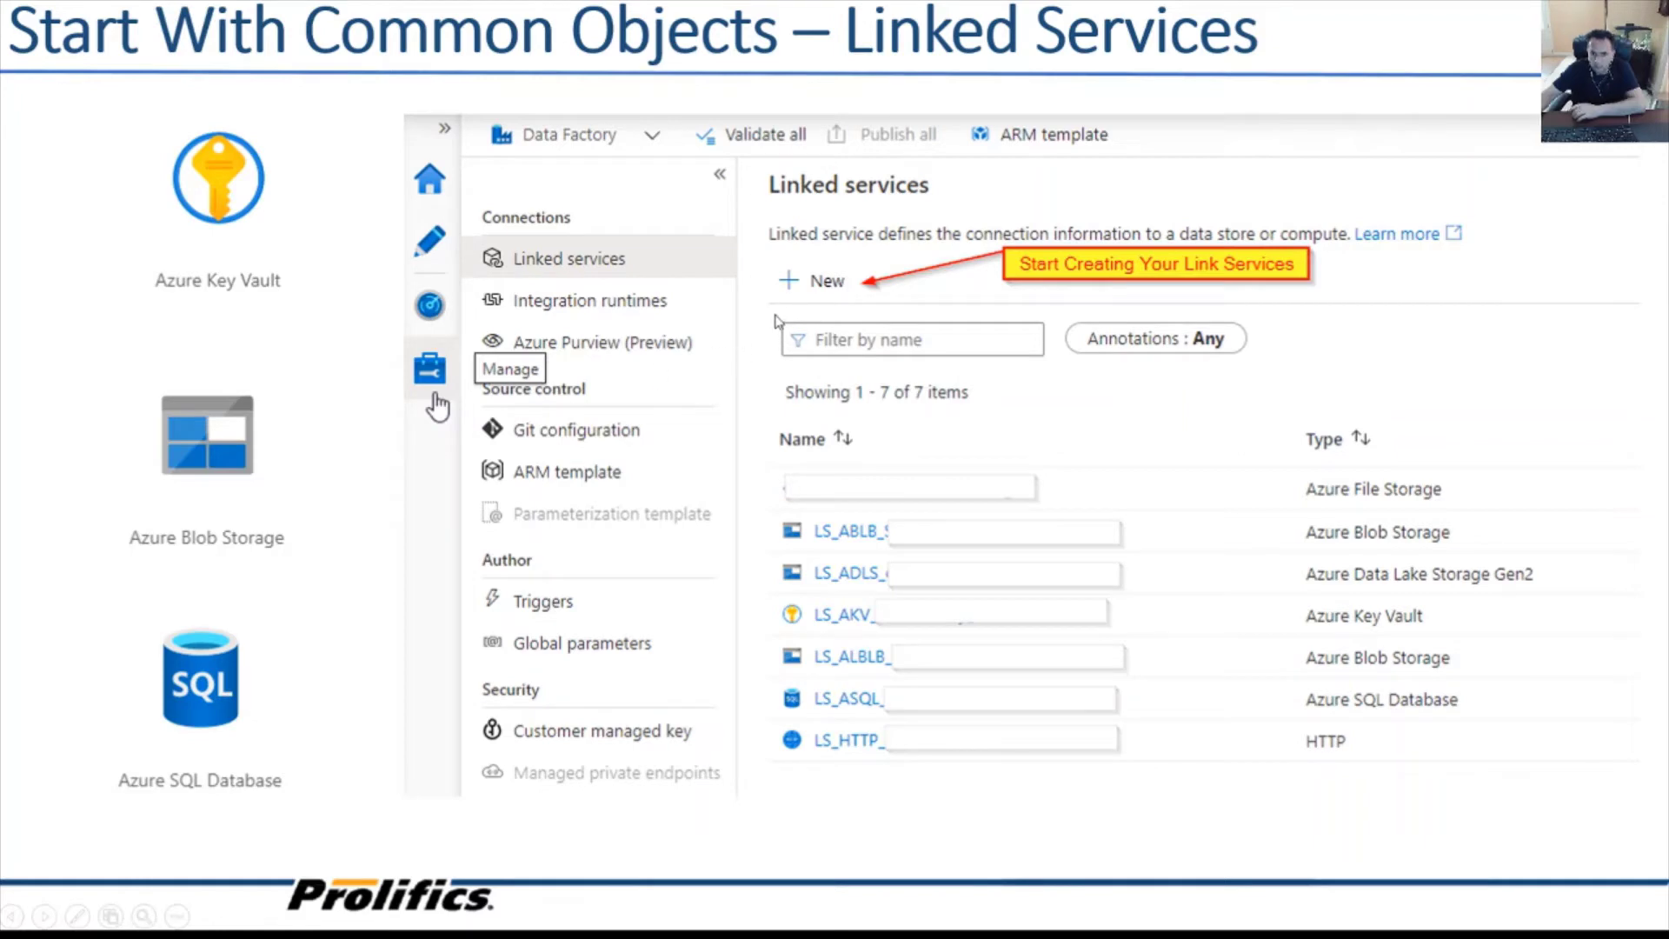
key(Right)
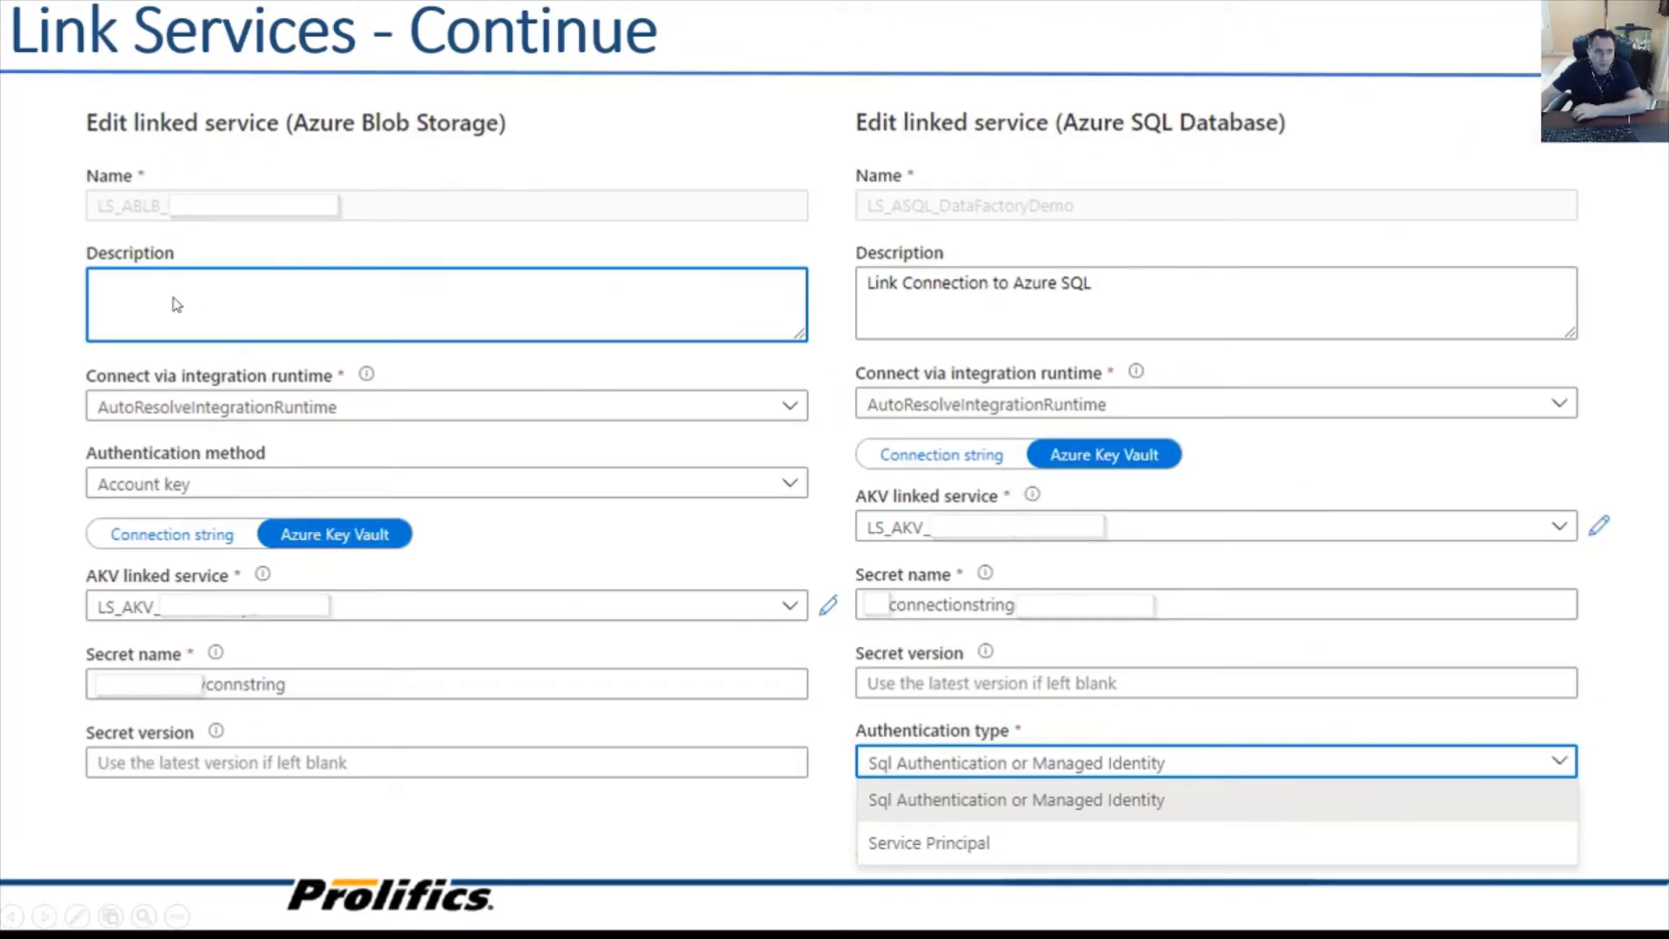
click(779, 654)
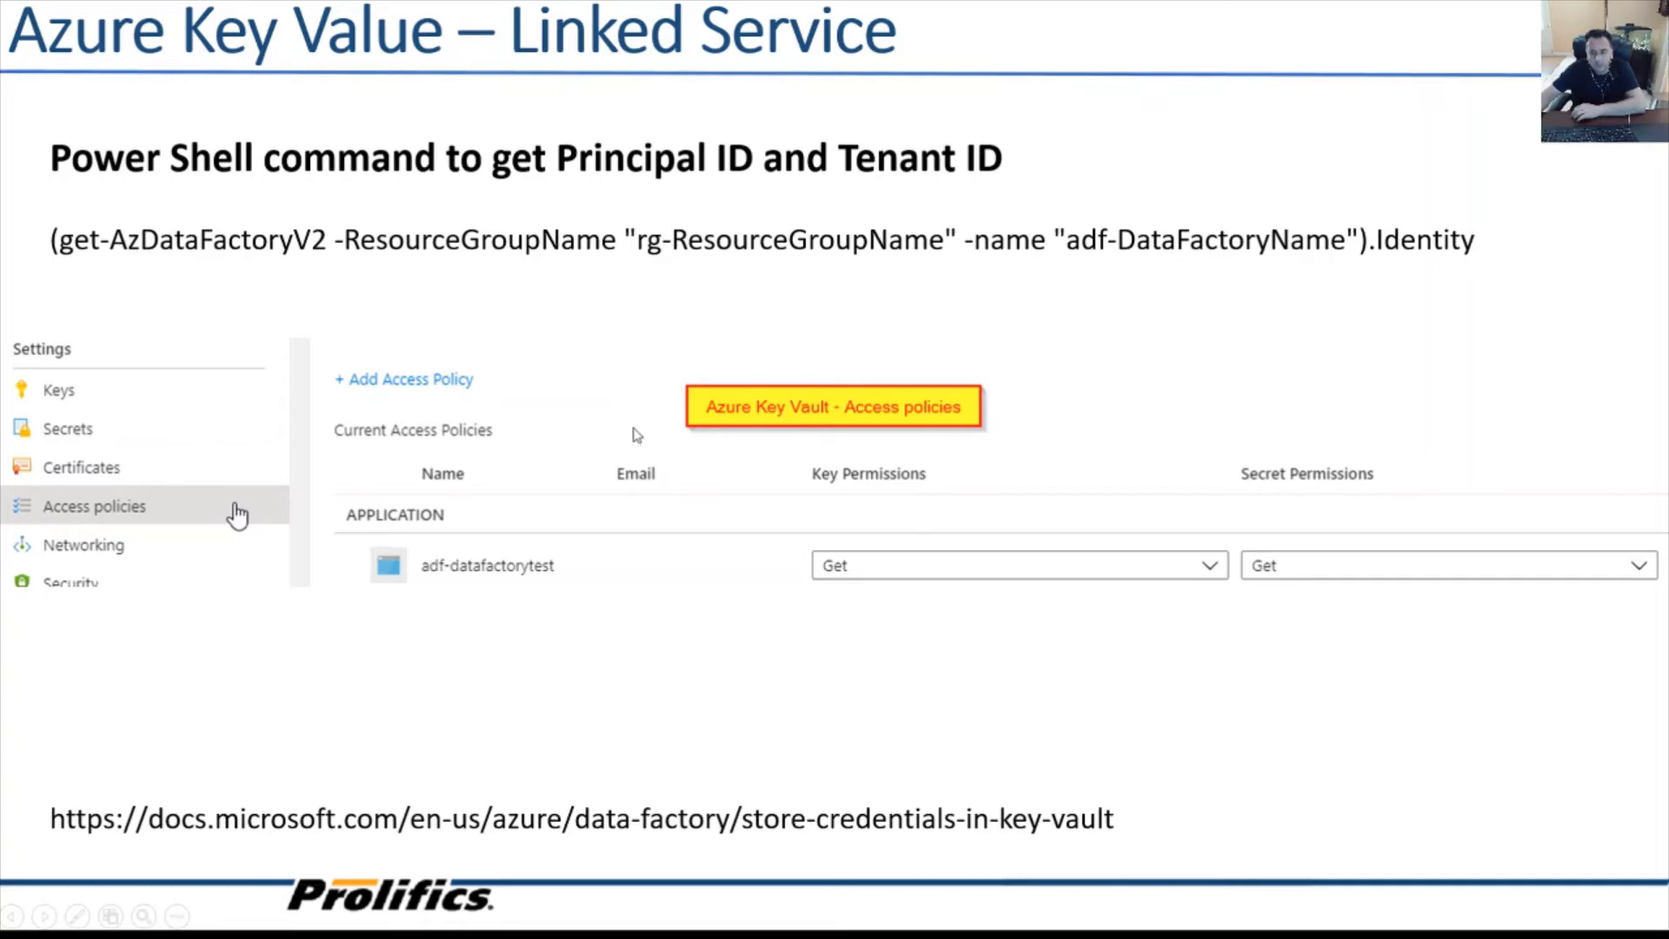
Switch to Azure Data Factory and review the activities inside the ACT_ITRC_FOR_IGC_FILES loop, returning to the main pipeline
key(alt+Tab)
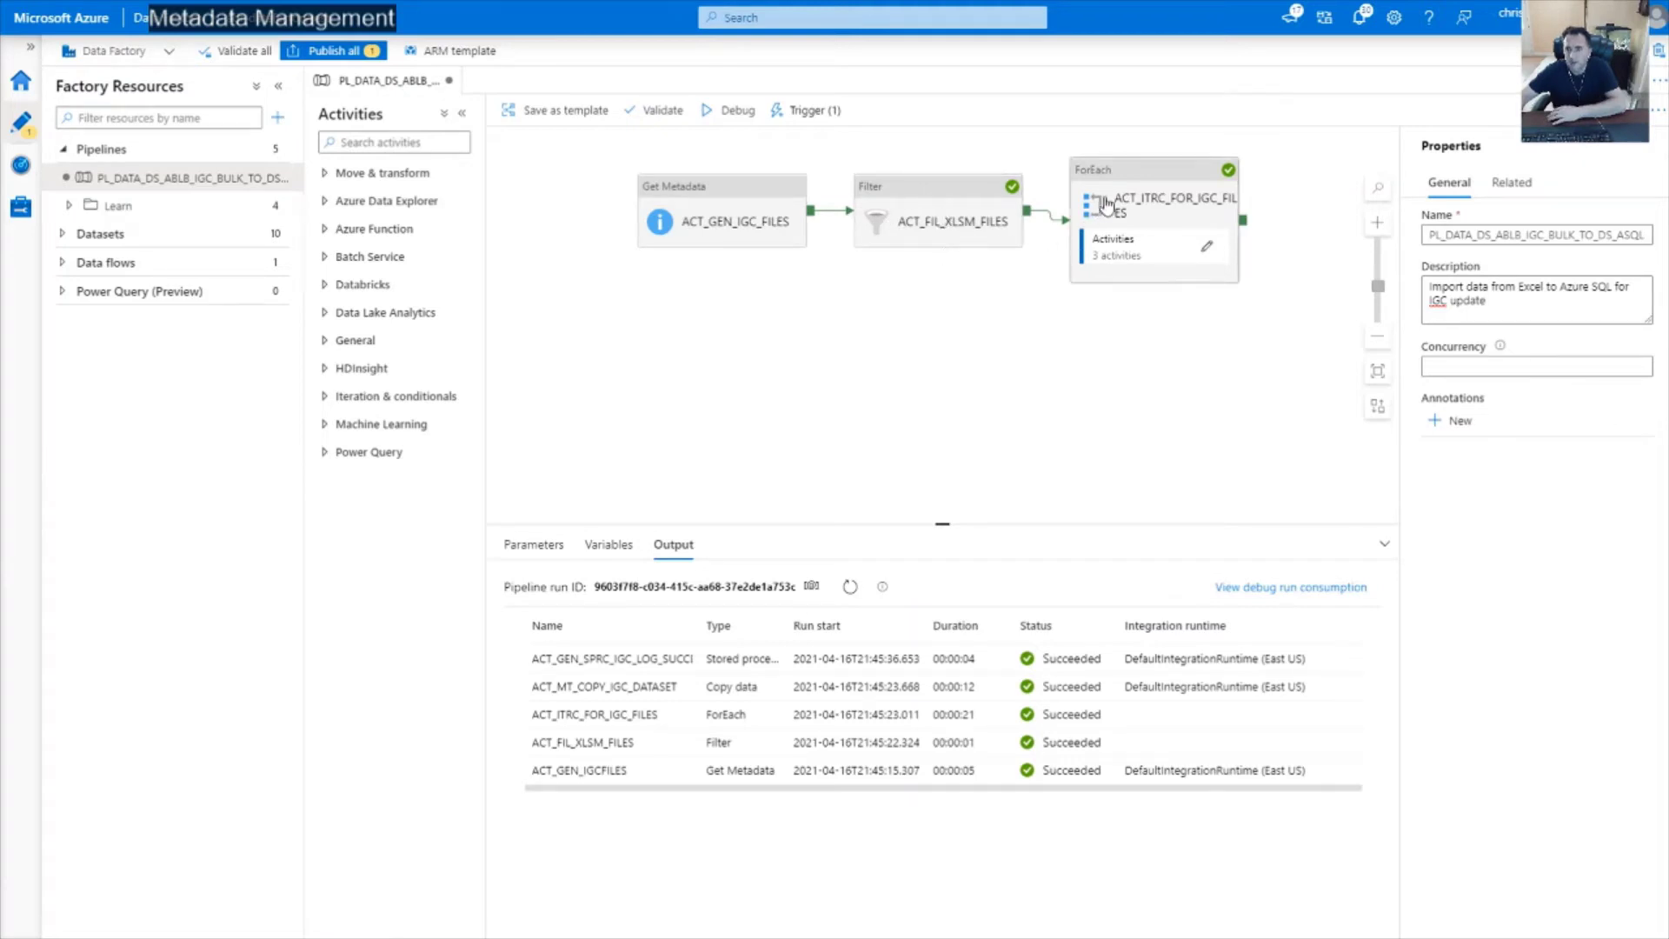
click(1129, 182)
double_click(1128, 182)
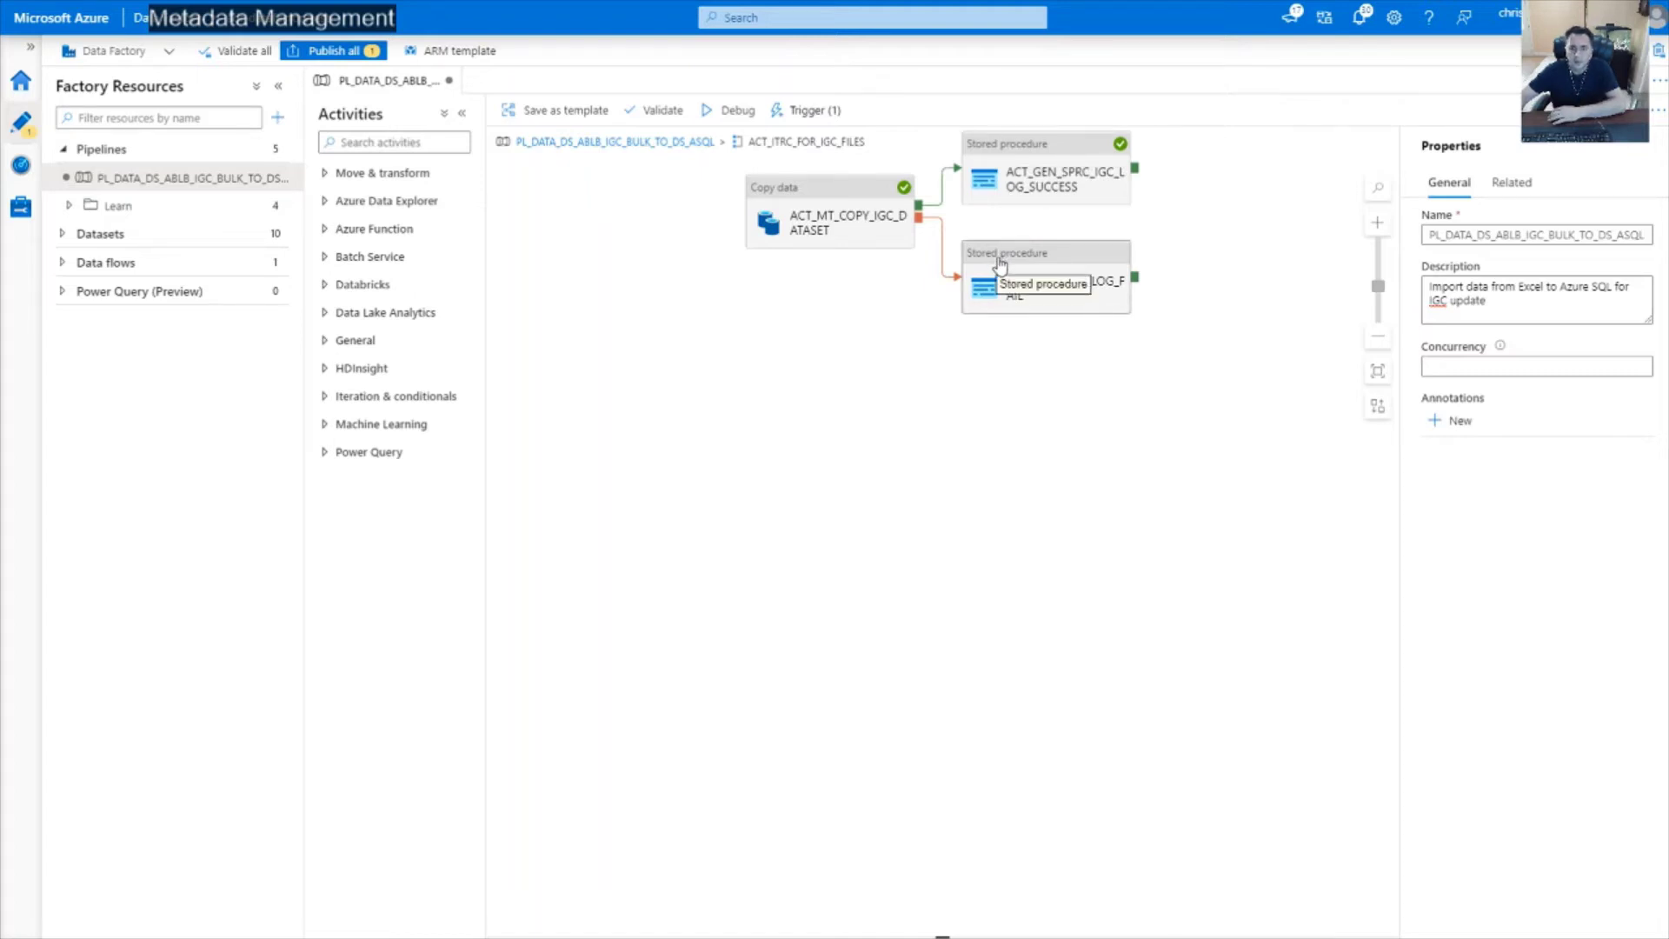
click(663, 141)
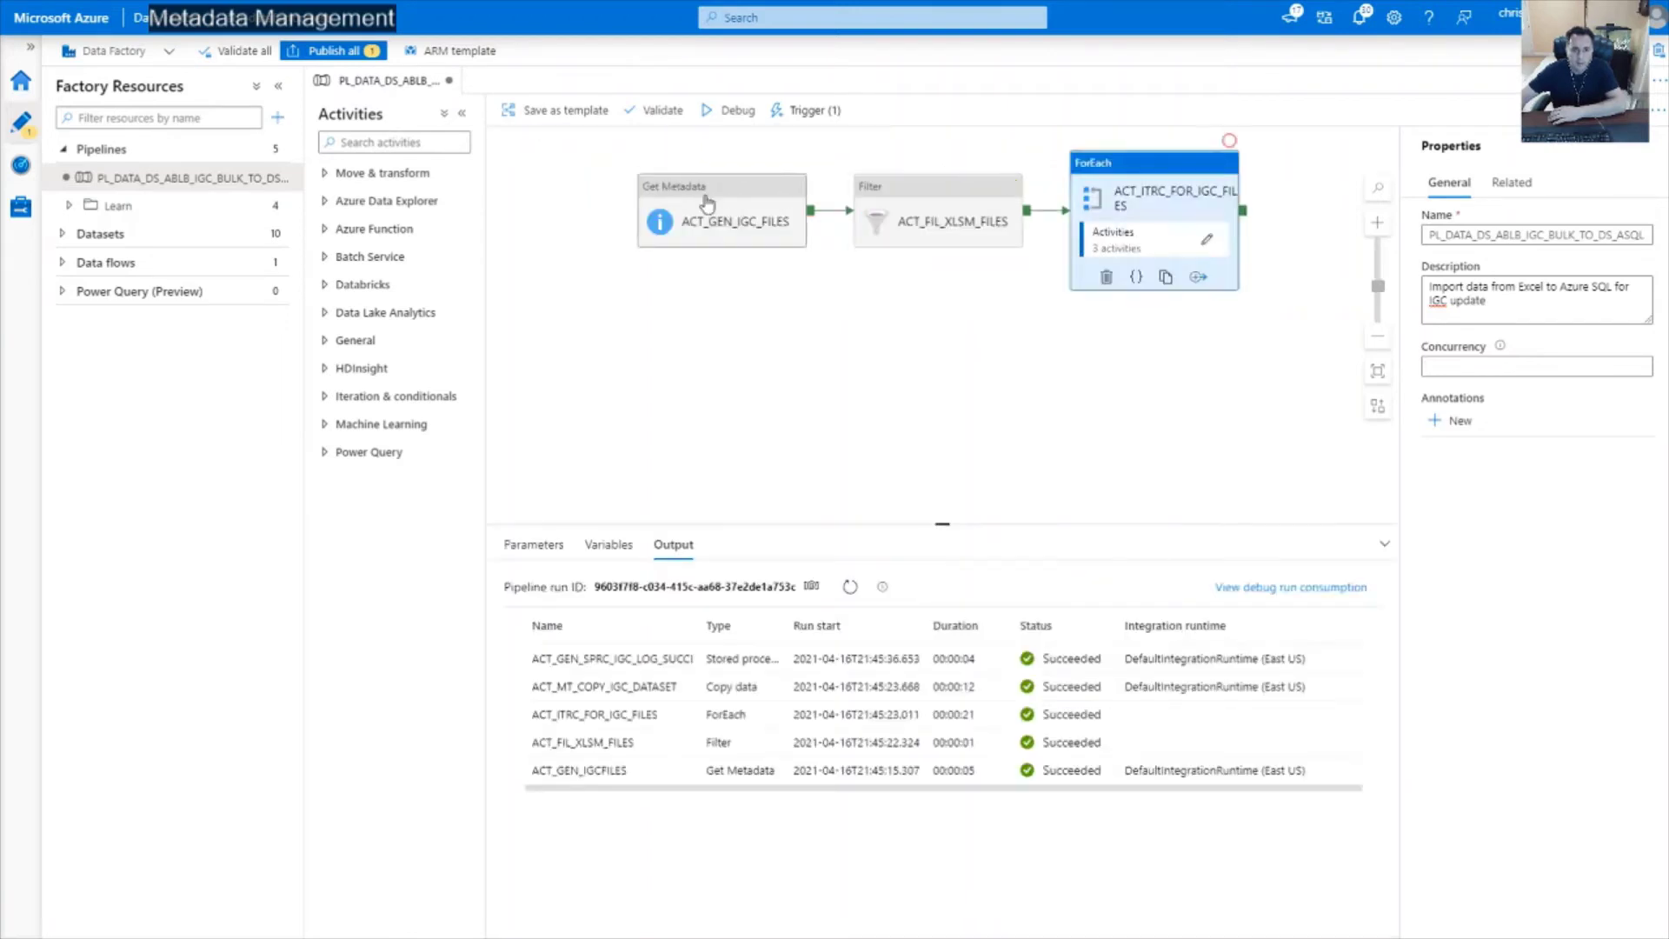
Examine the Get Metadata activity's dataset settings and the Filter activity's items and condition expressions
click(706, 204)
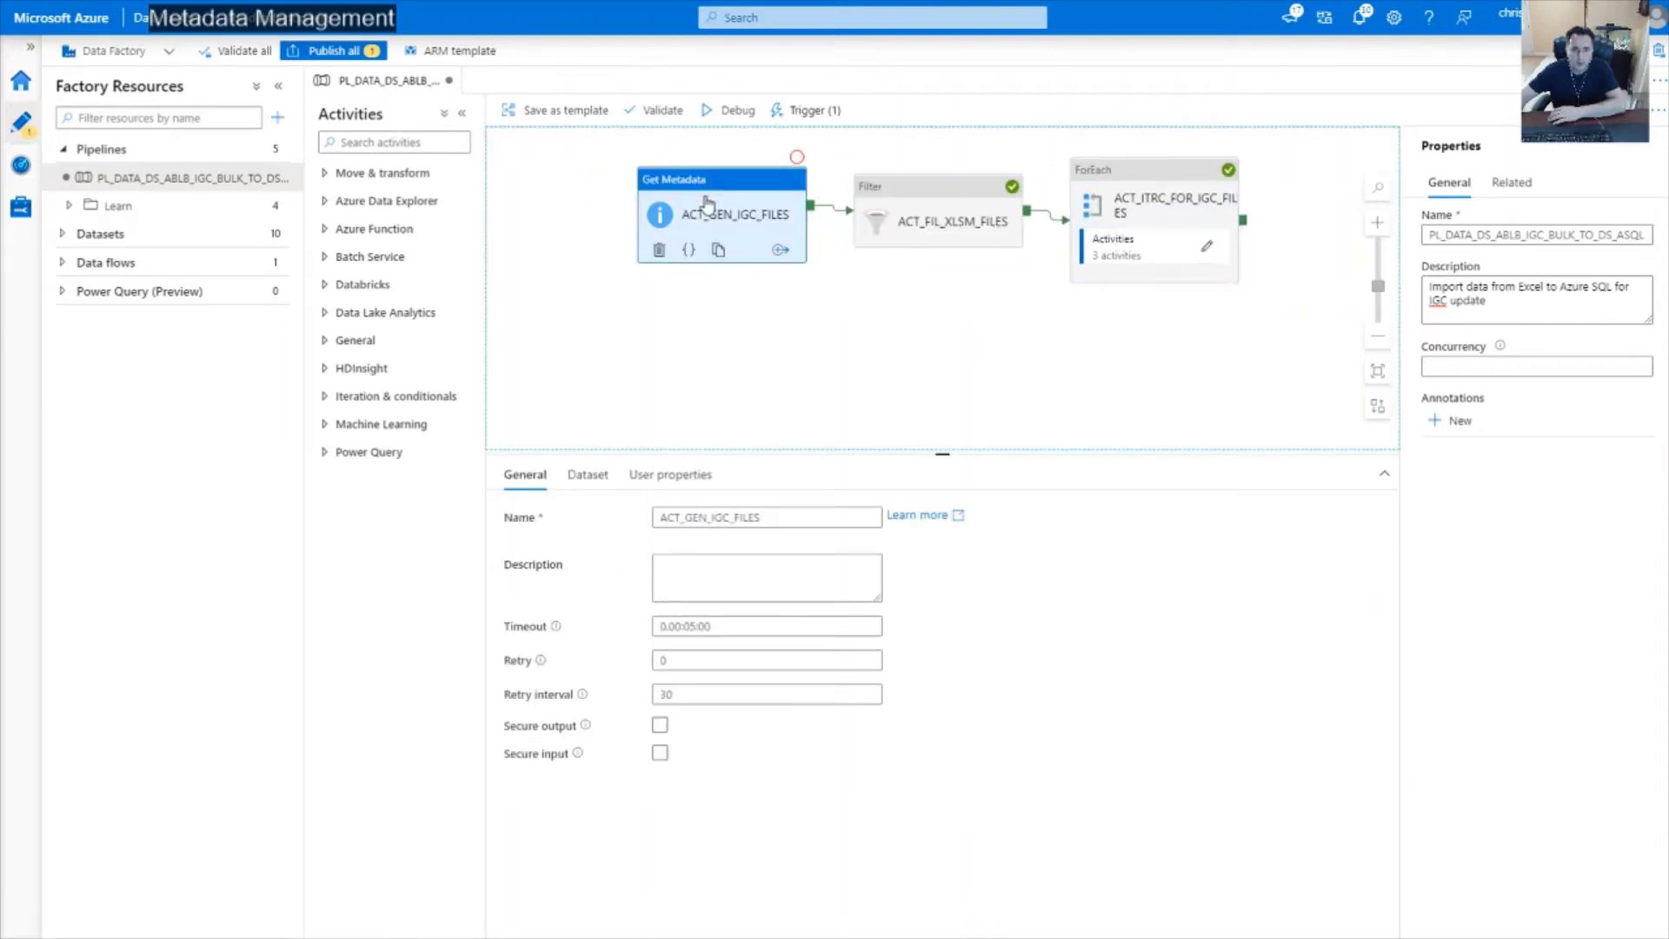
click(587, 477)
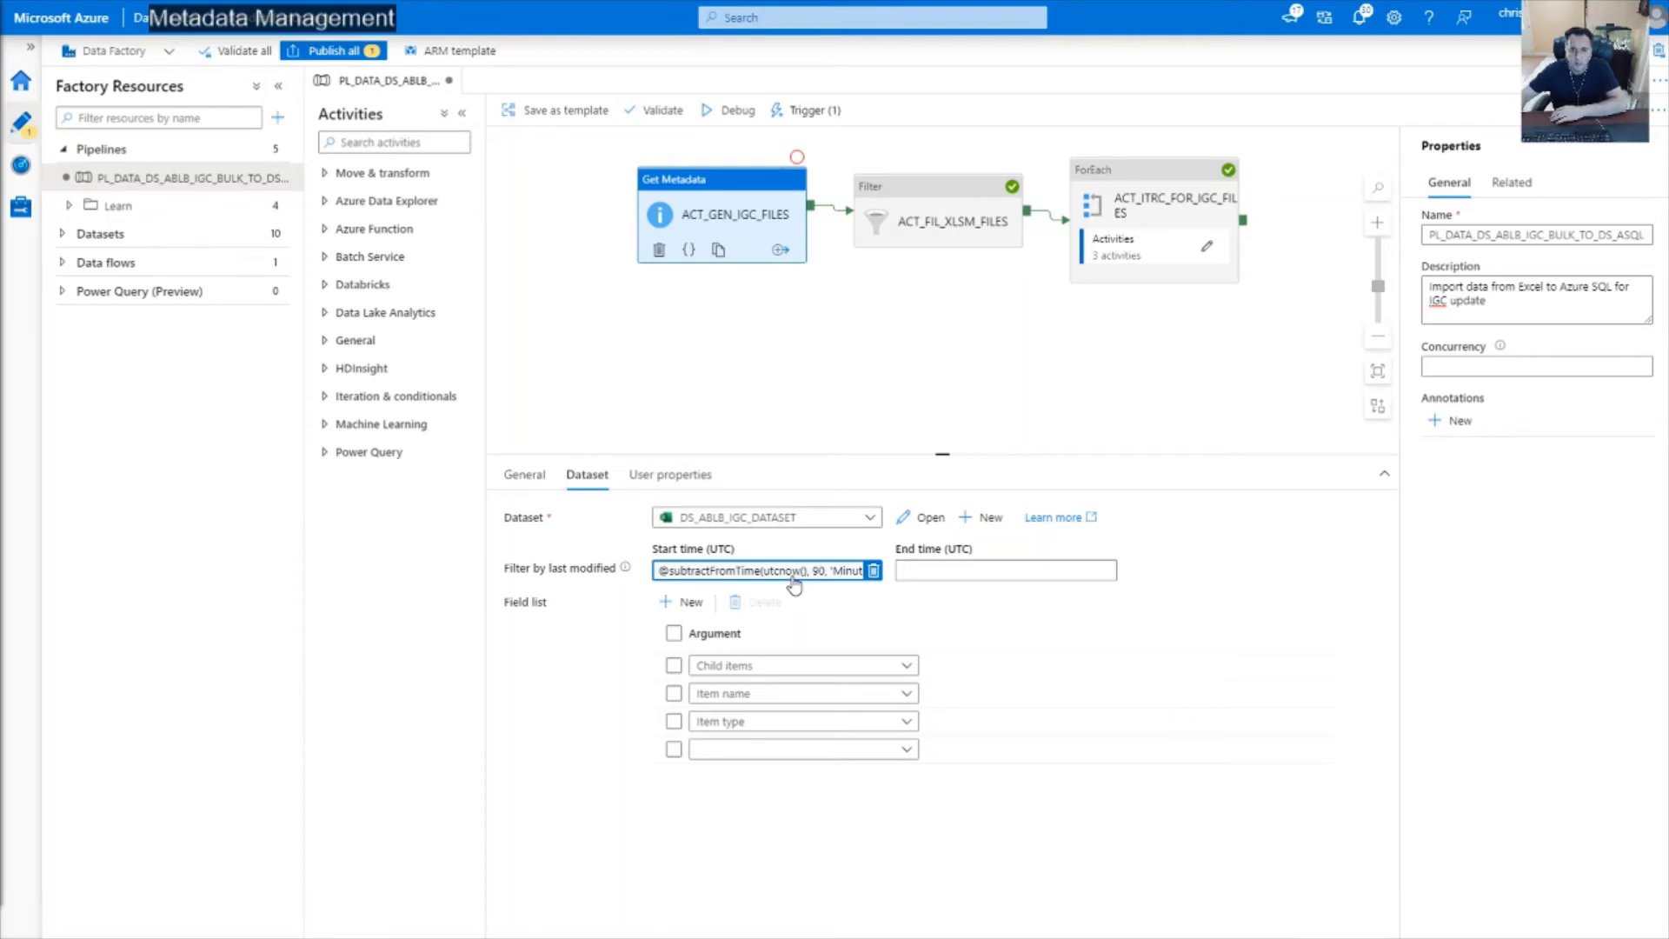
click(931, 194)
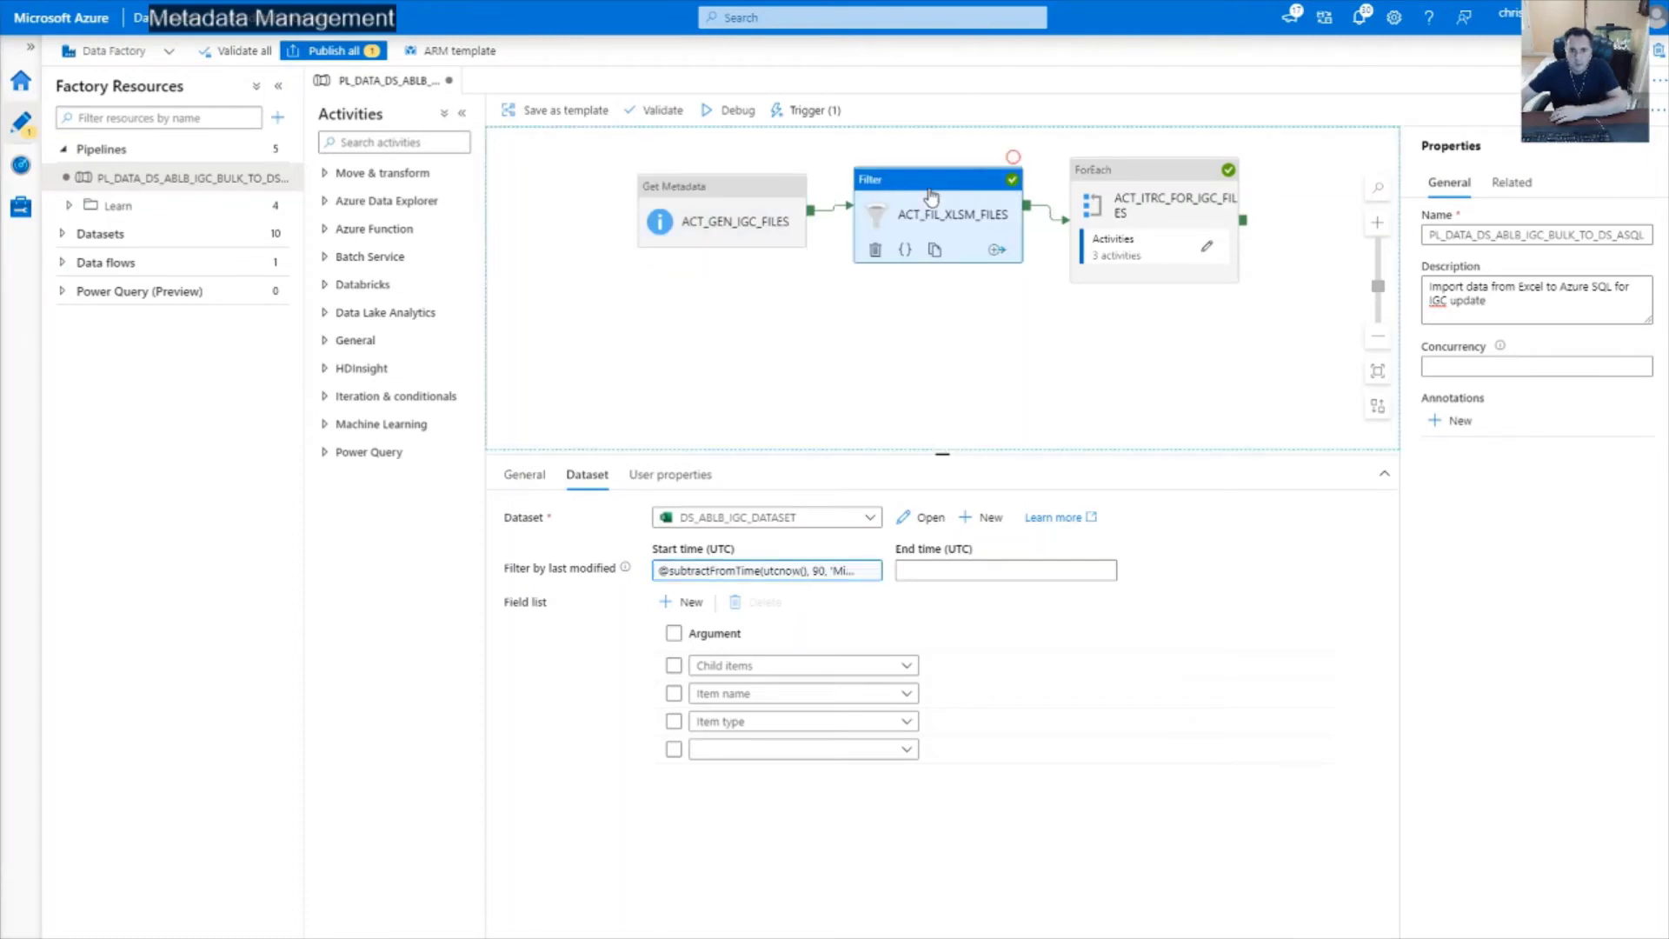
click(588, 475)
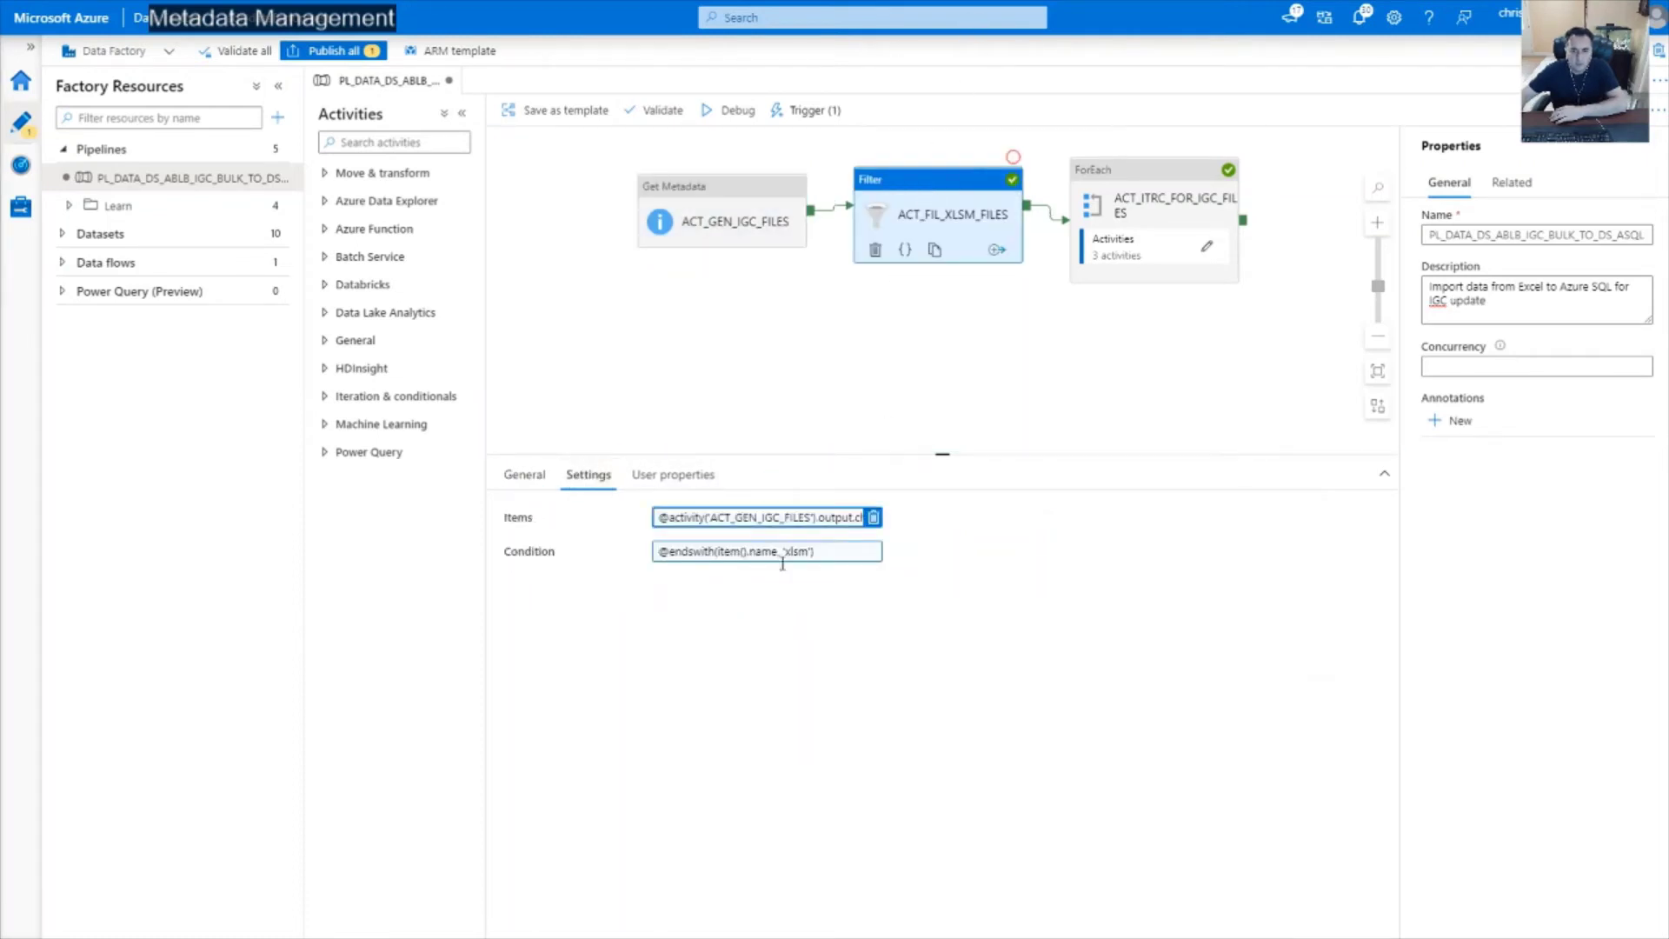
click(782, 559)
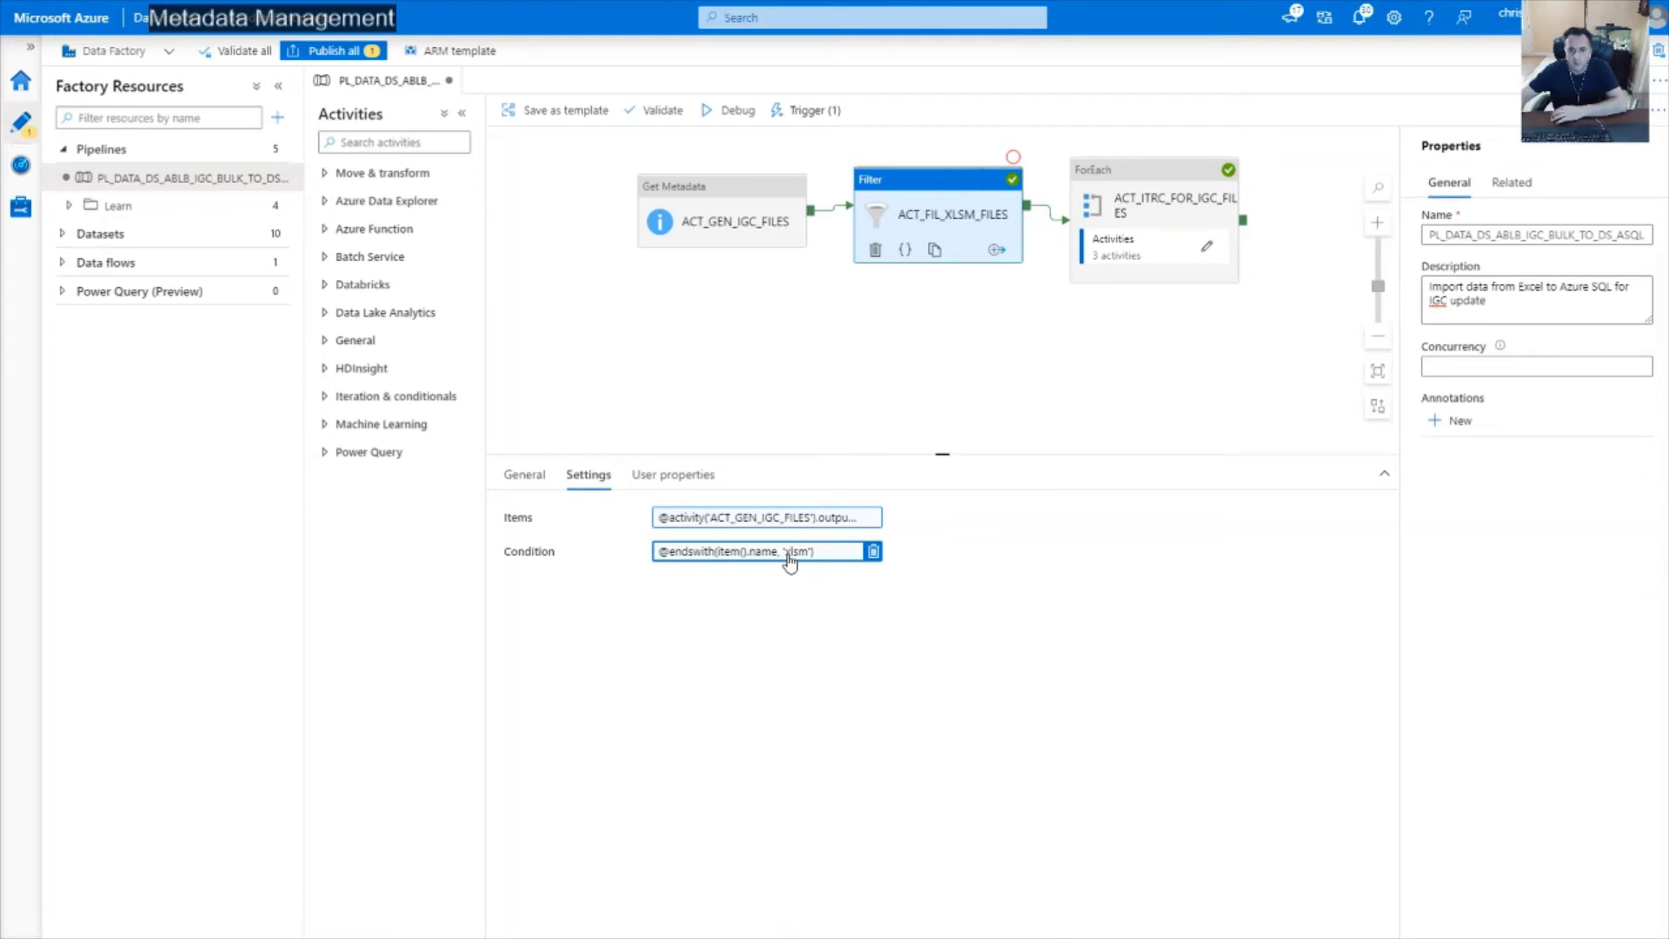
Examine the source wildcard path and sink settings of the ACT_MT_COPY_IGC_DATASET copy activity inside the ForEach loop
click(1167, 182)
double_click(1171, 166)
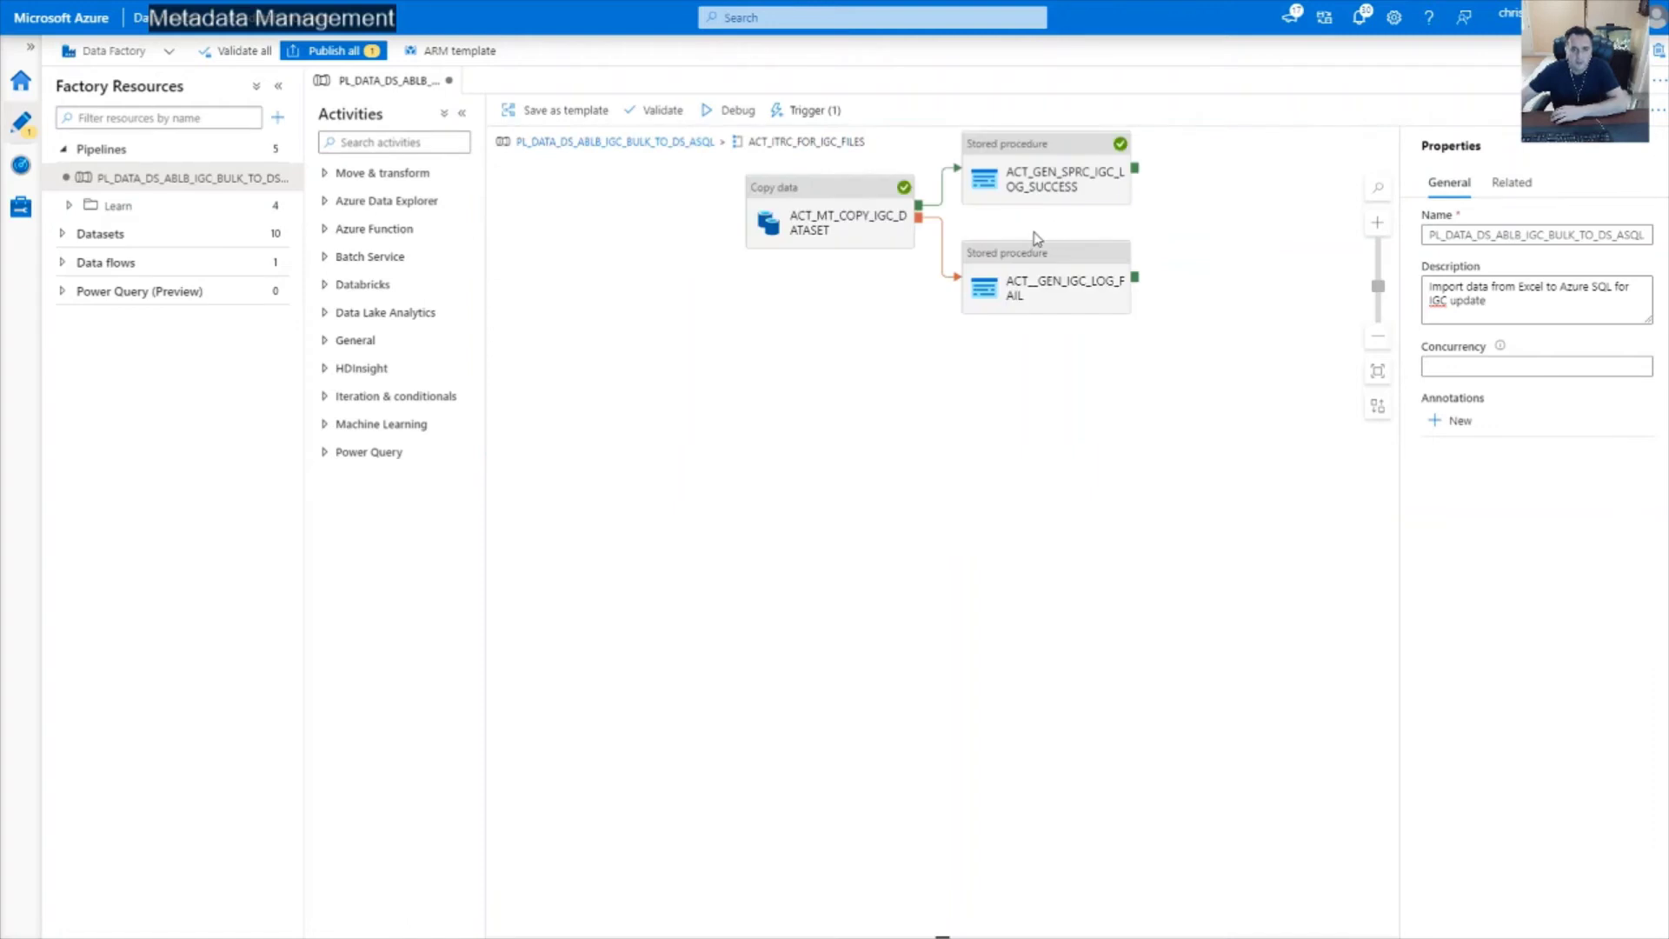
click(808, 183)
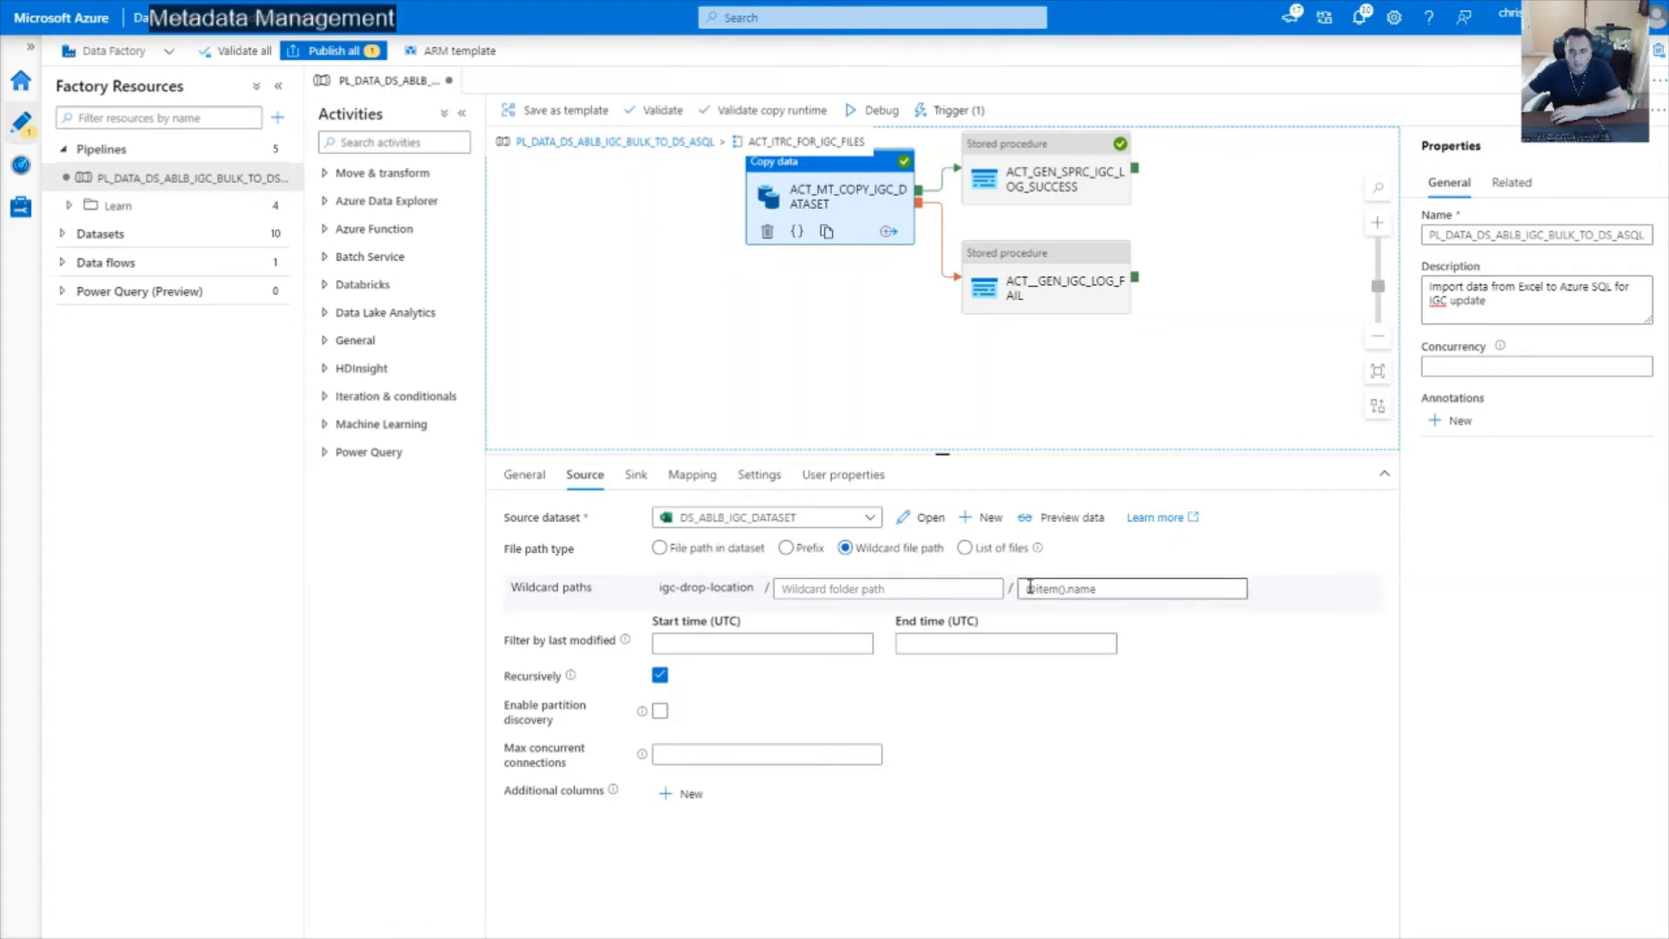
click(1108, 589)
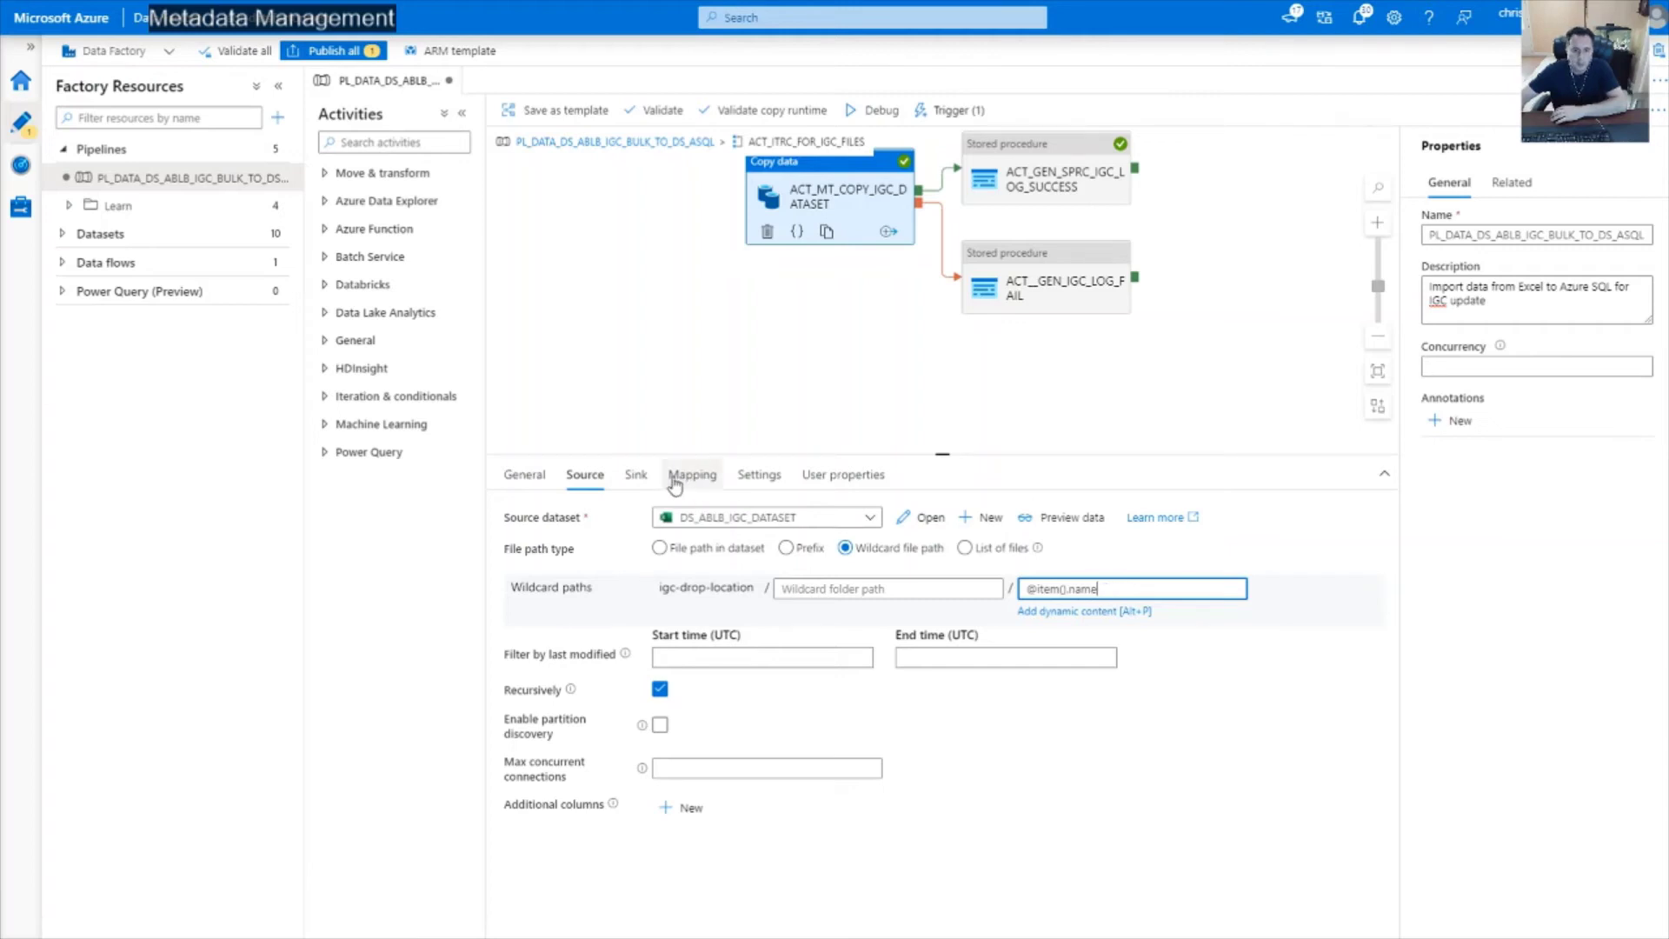
click(636, 476)
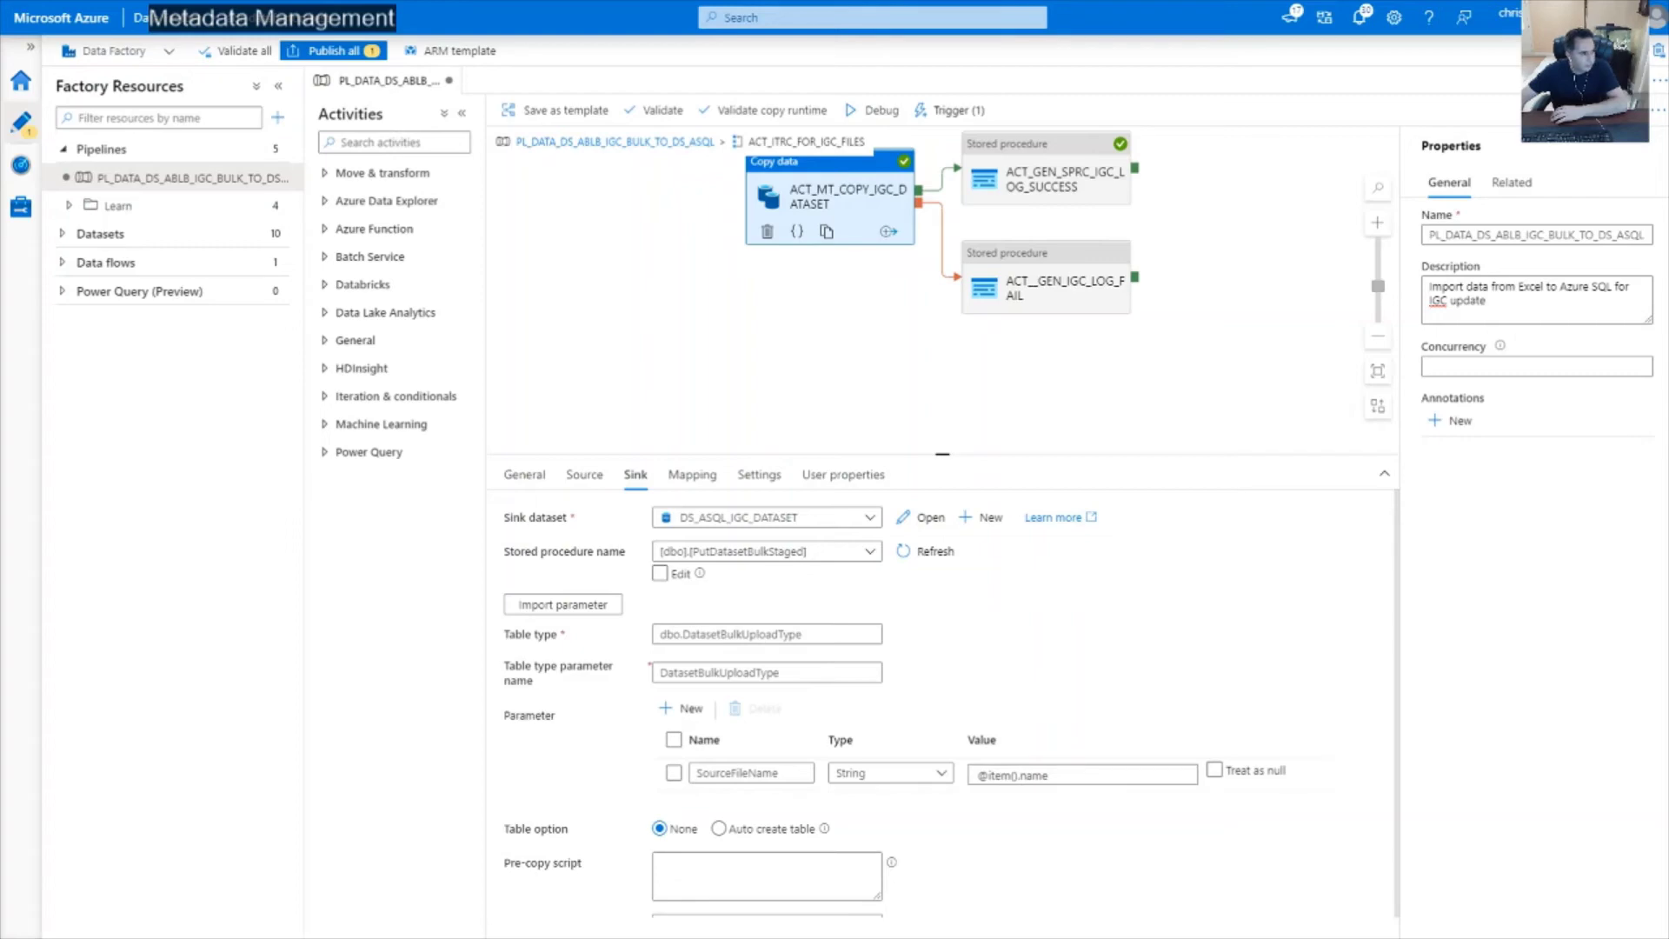
Switch to Visual Studio Code and examine the DatasetBulkStaged table, the DatasetBulkUploadType definition and the PutDatasetBulkStaged parameters in DatasetBulkStaged.sql
key(alt+Tab)
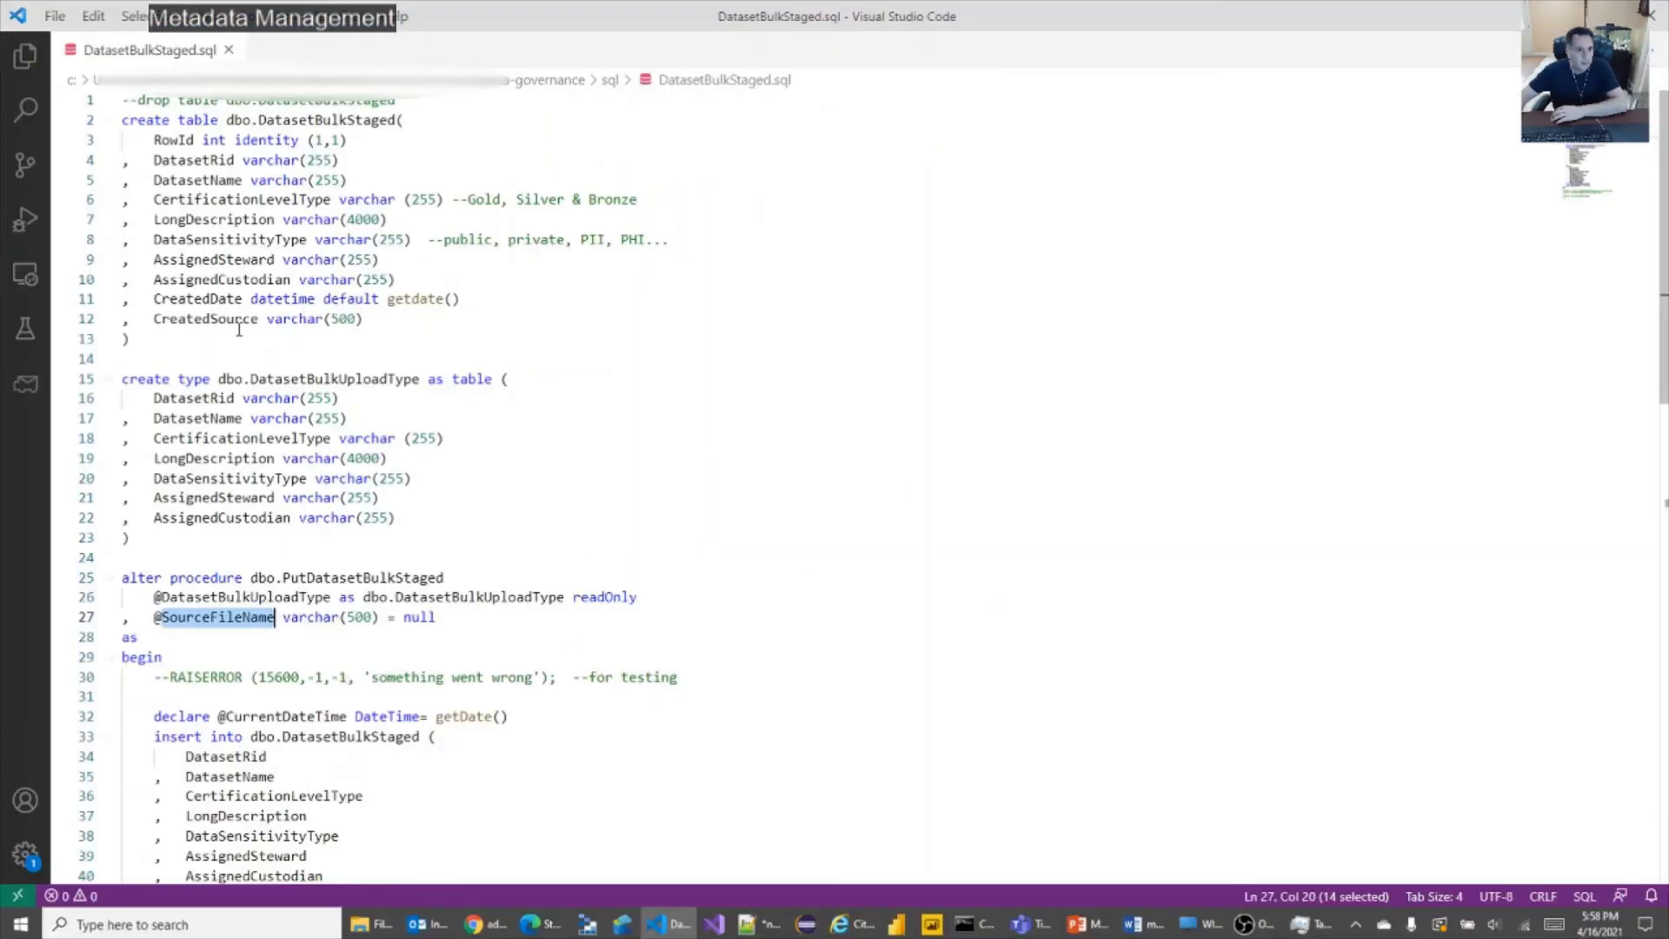
drag(239, 329, 121, 119)
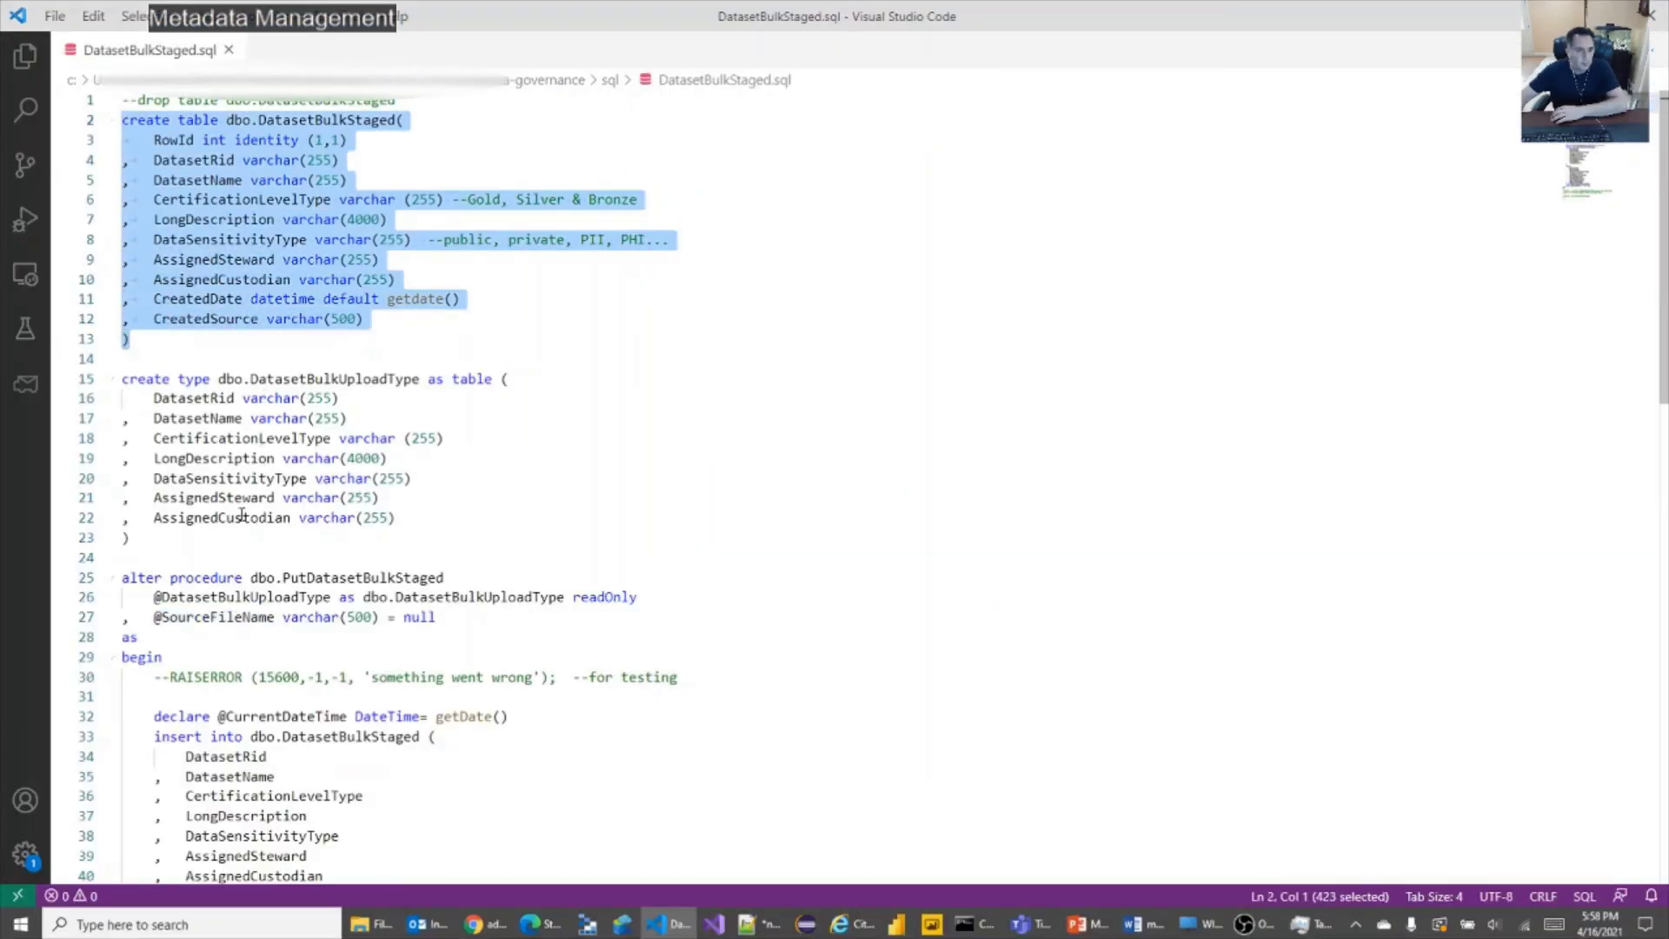
drag(174, 539, 123, 385)
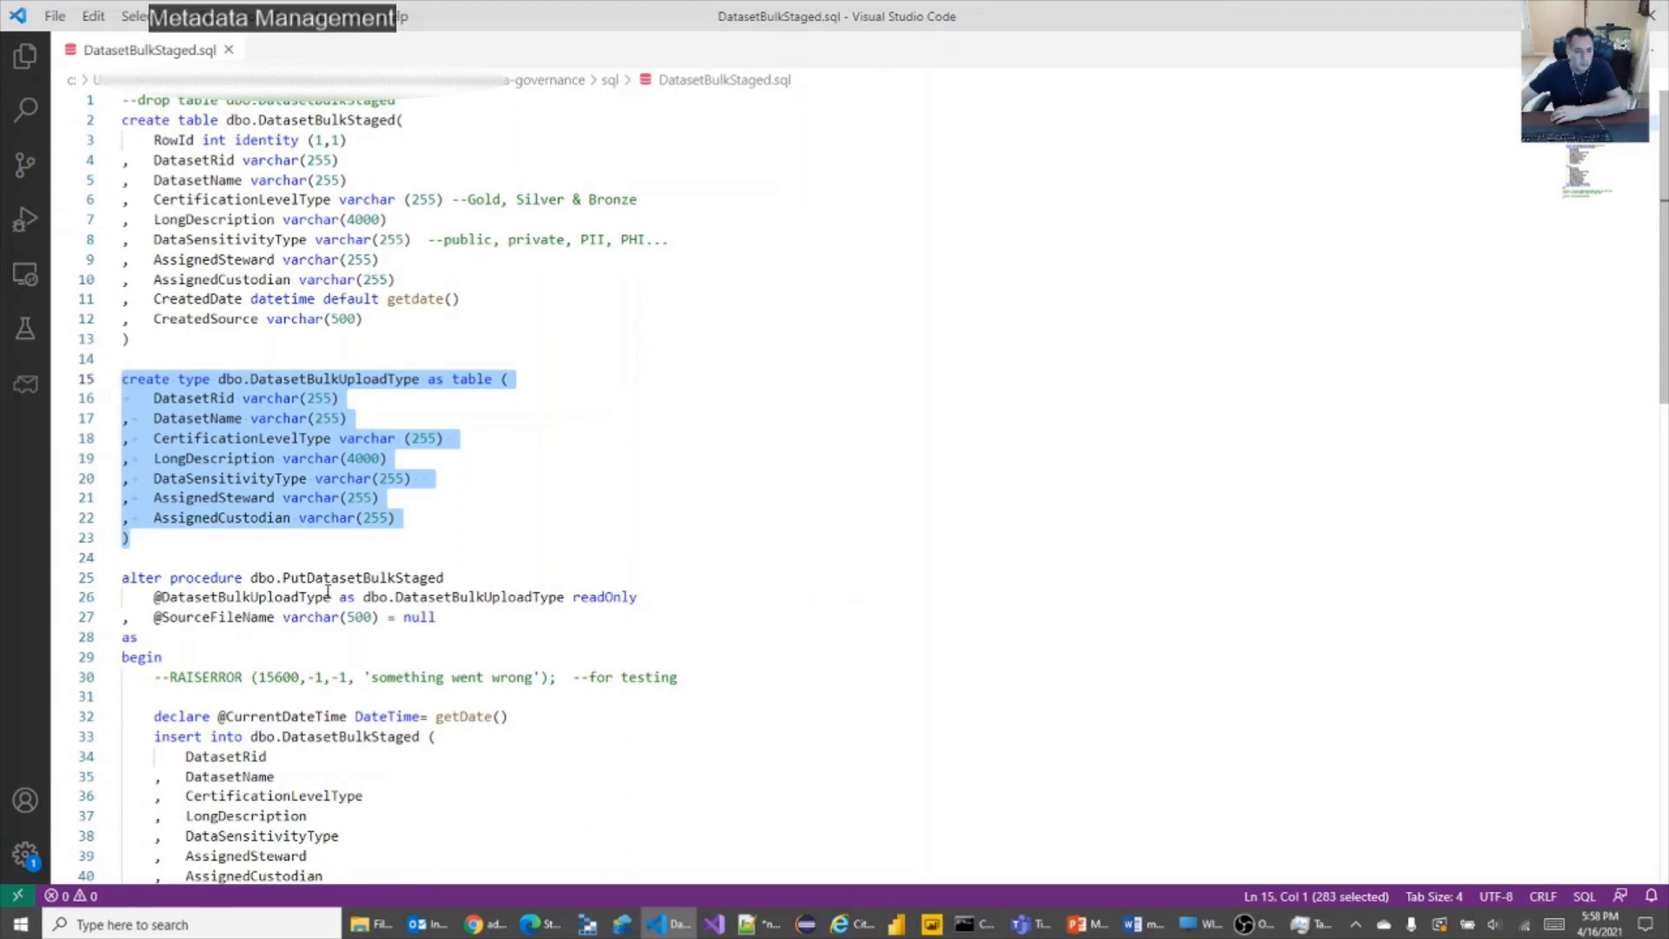
double_click(235, 598)
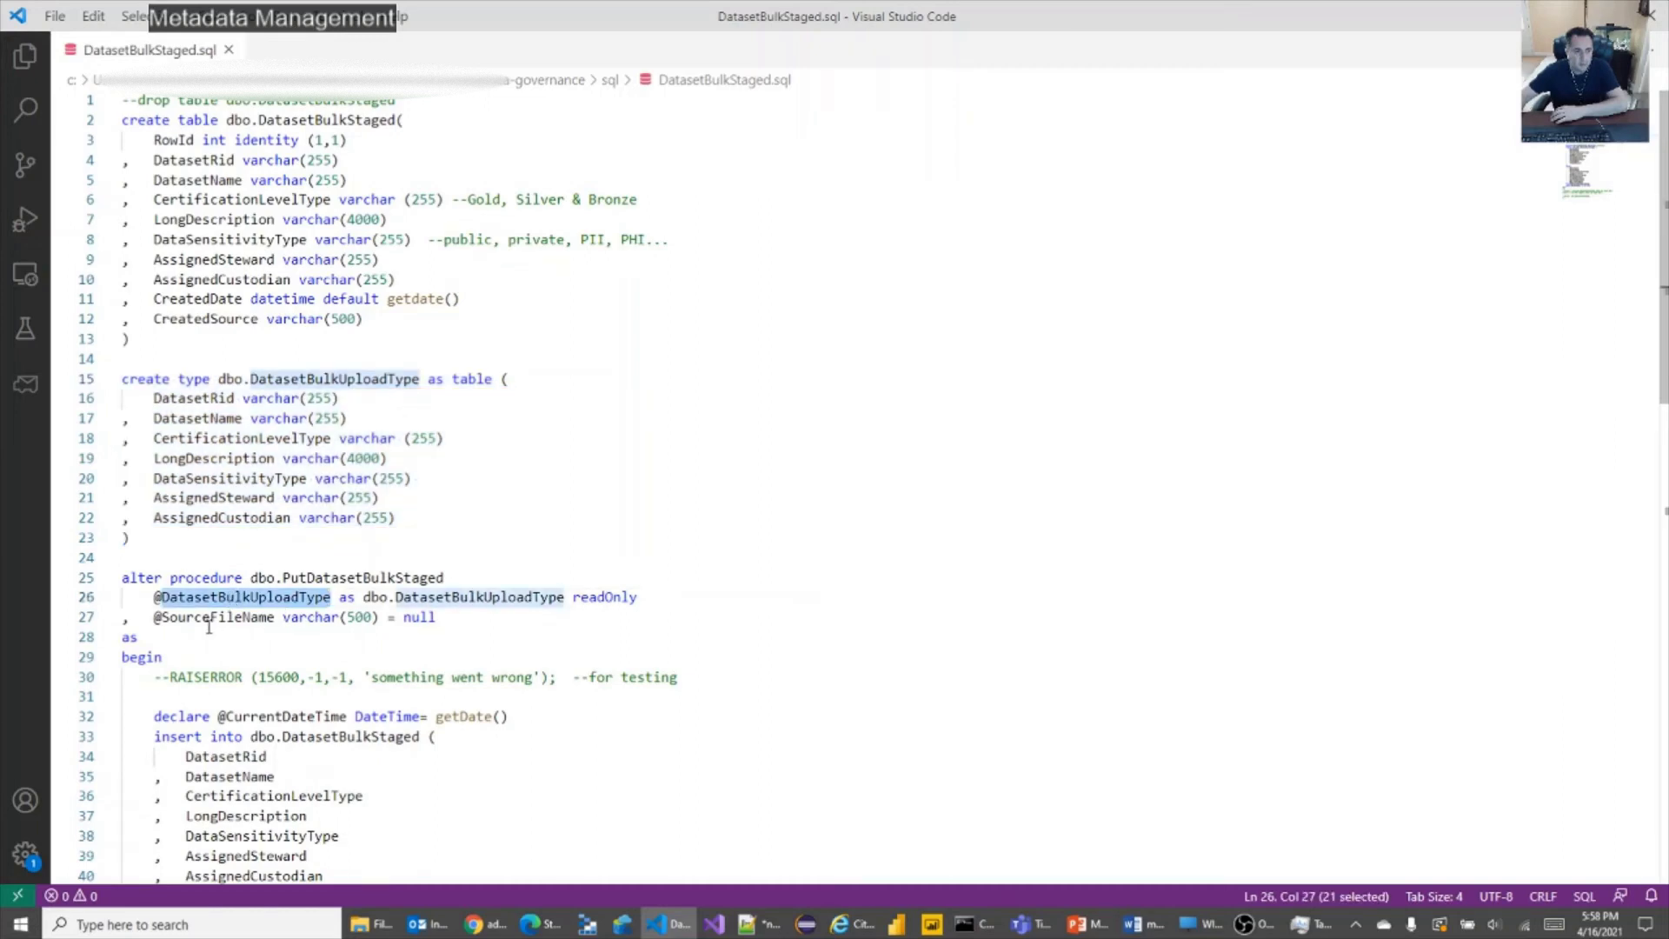
double_click(211, 619)
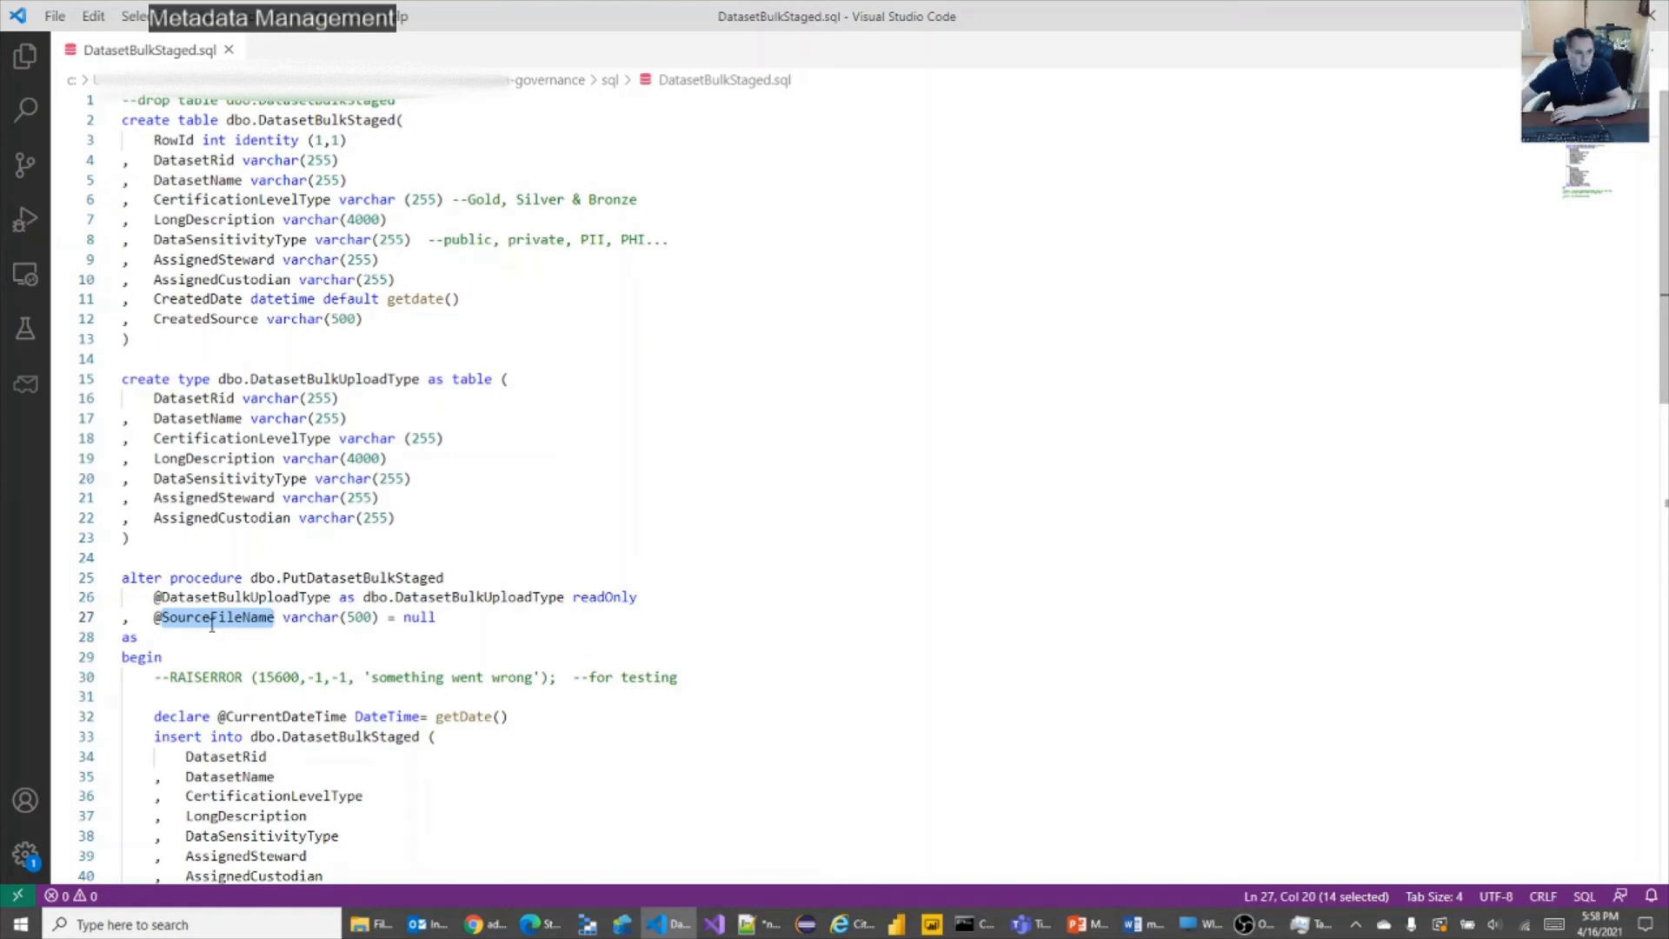
Review the insert-select statement in the PutDatasetBulkStaged procedure, highlighting the DatasetBulkUploadType variable it reads from
scroll(212, 624, down, 5)
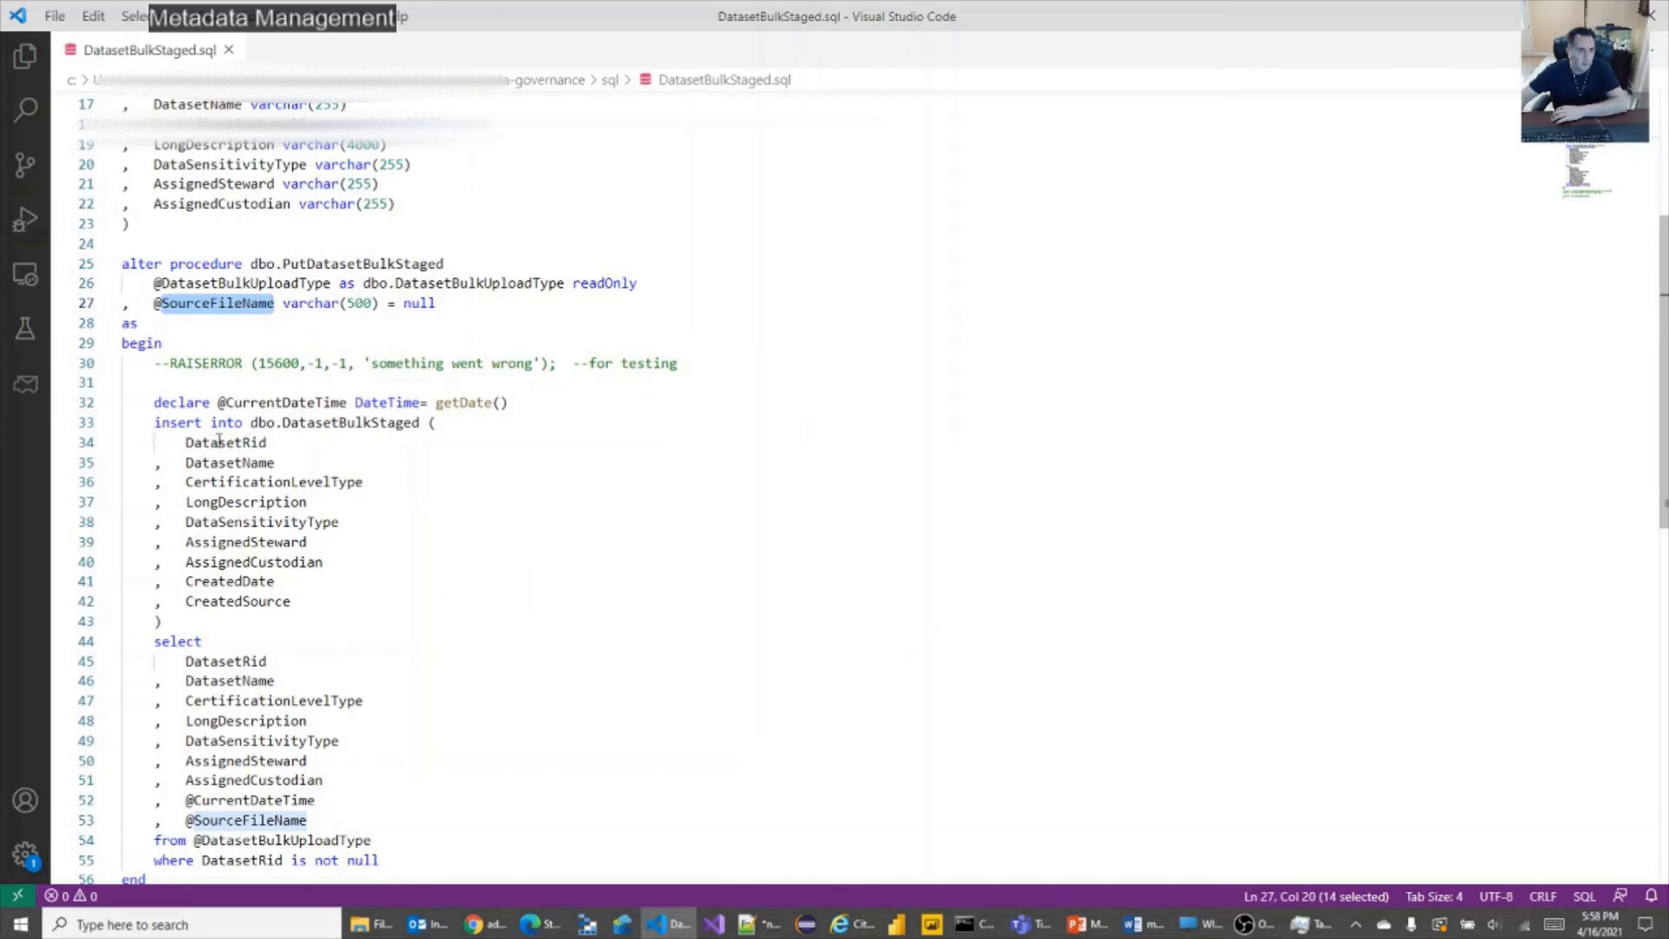
scroll(340, 592, down, 2)
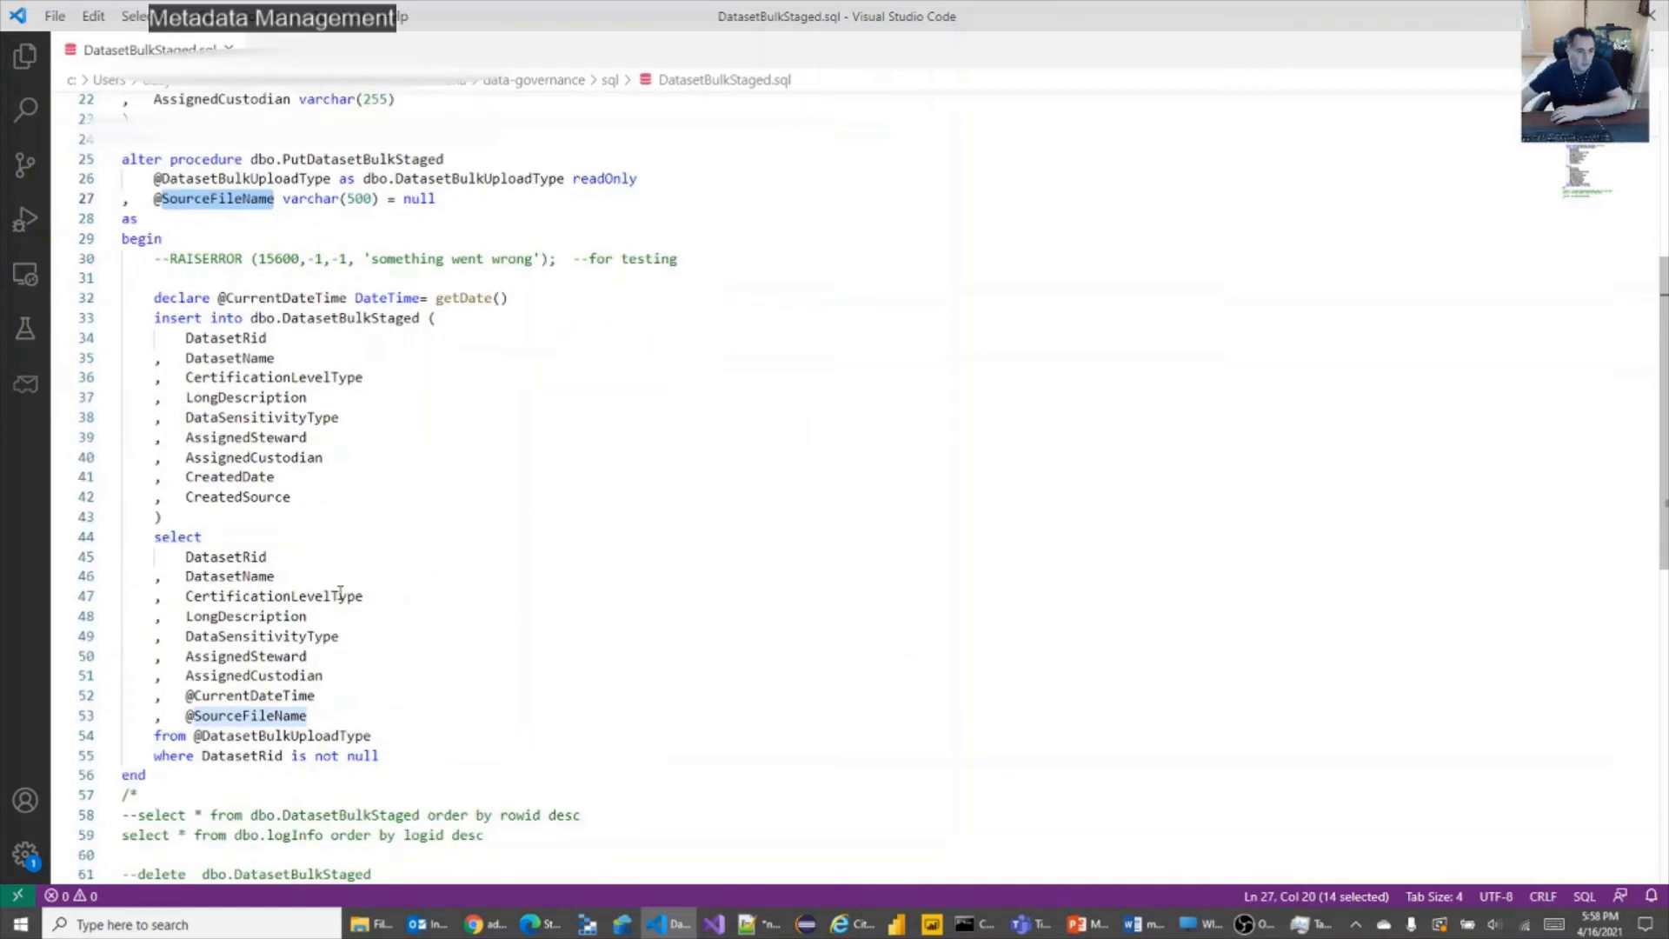
double_click(333, 736)
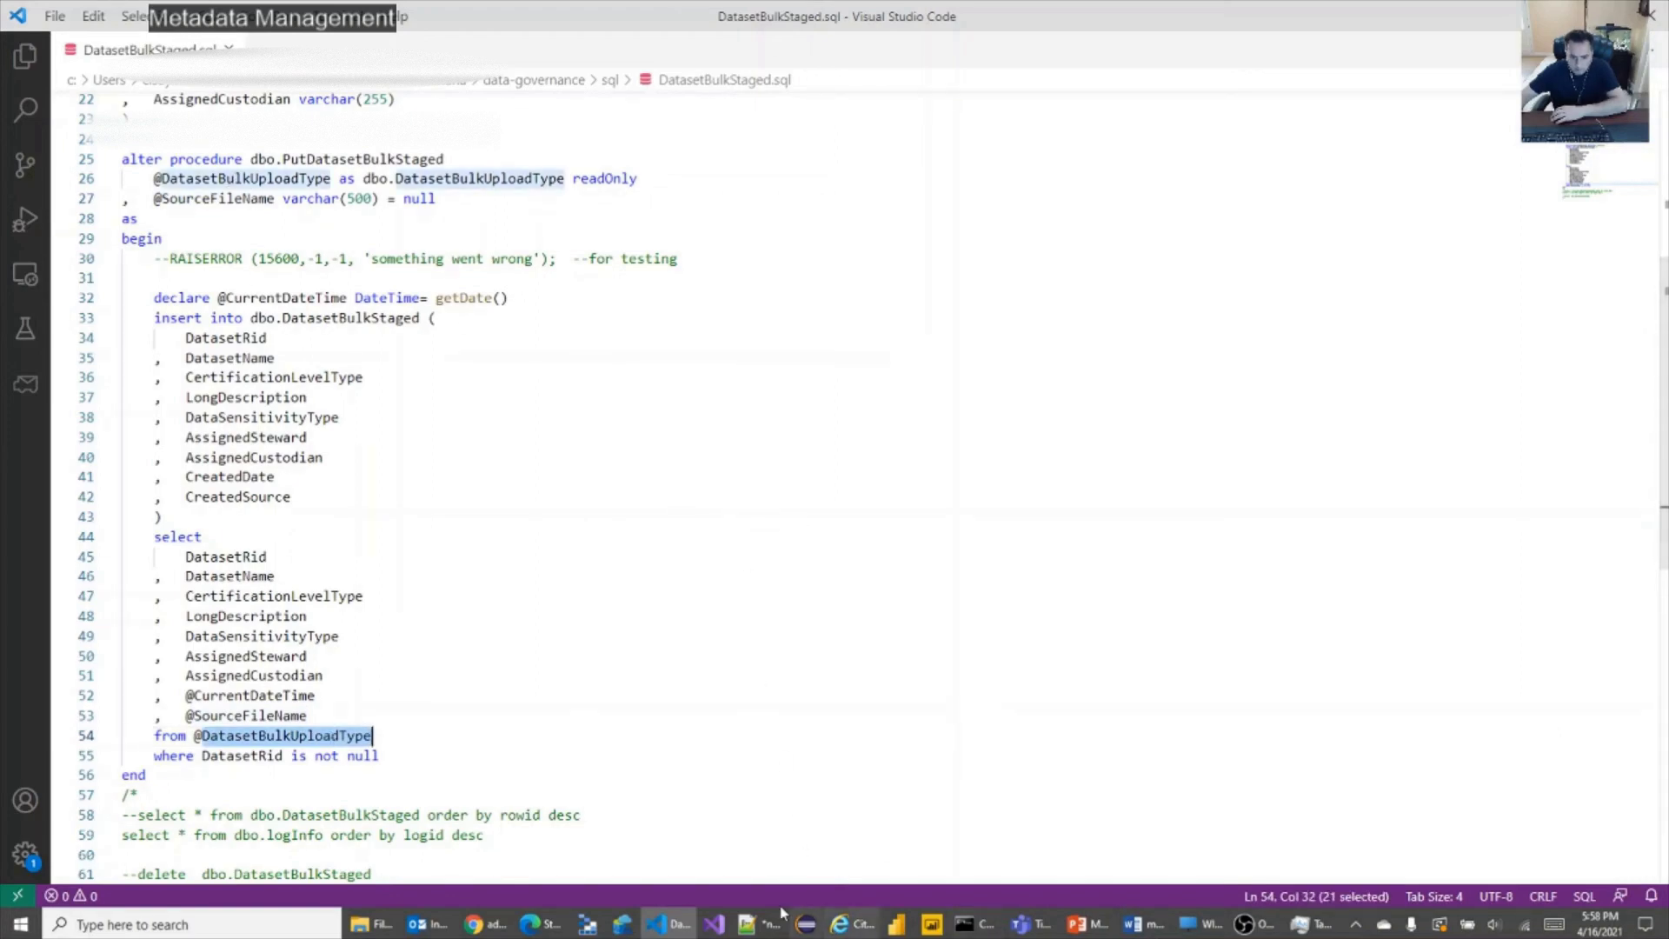
Return to Azure Data Factory and examine the copy sink's table type and the dynamic content choices for the SourceFileName parameter value
click(487, 924)
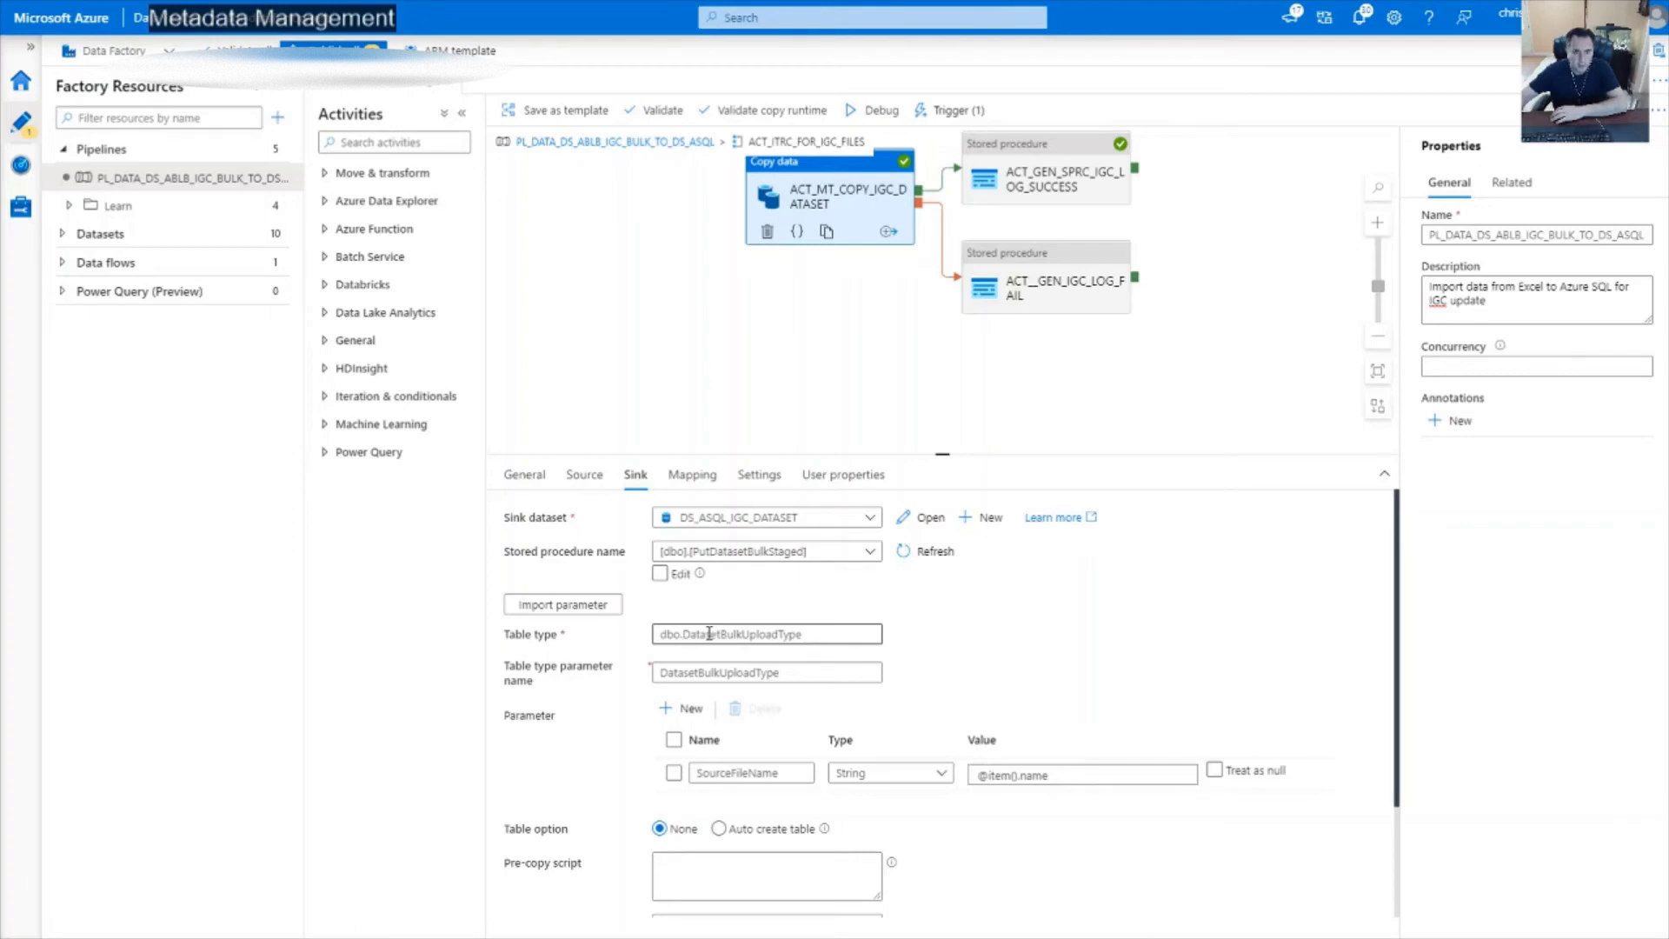
click(661, 635)
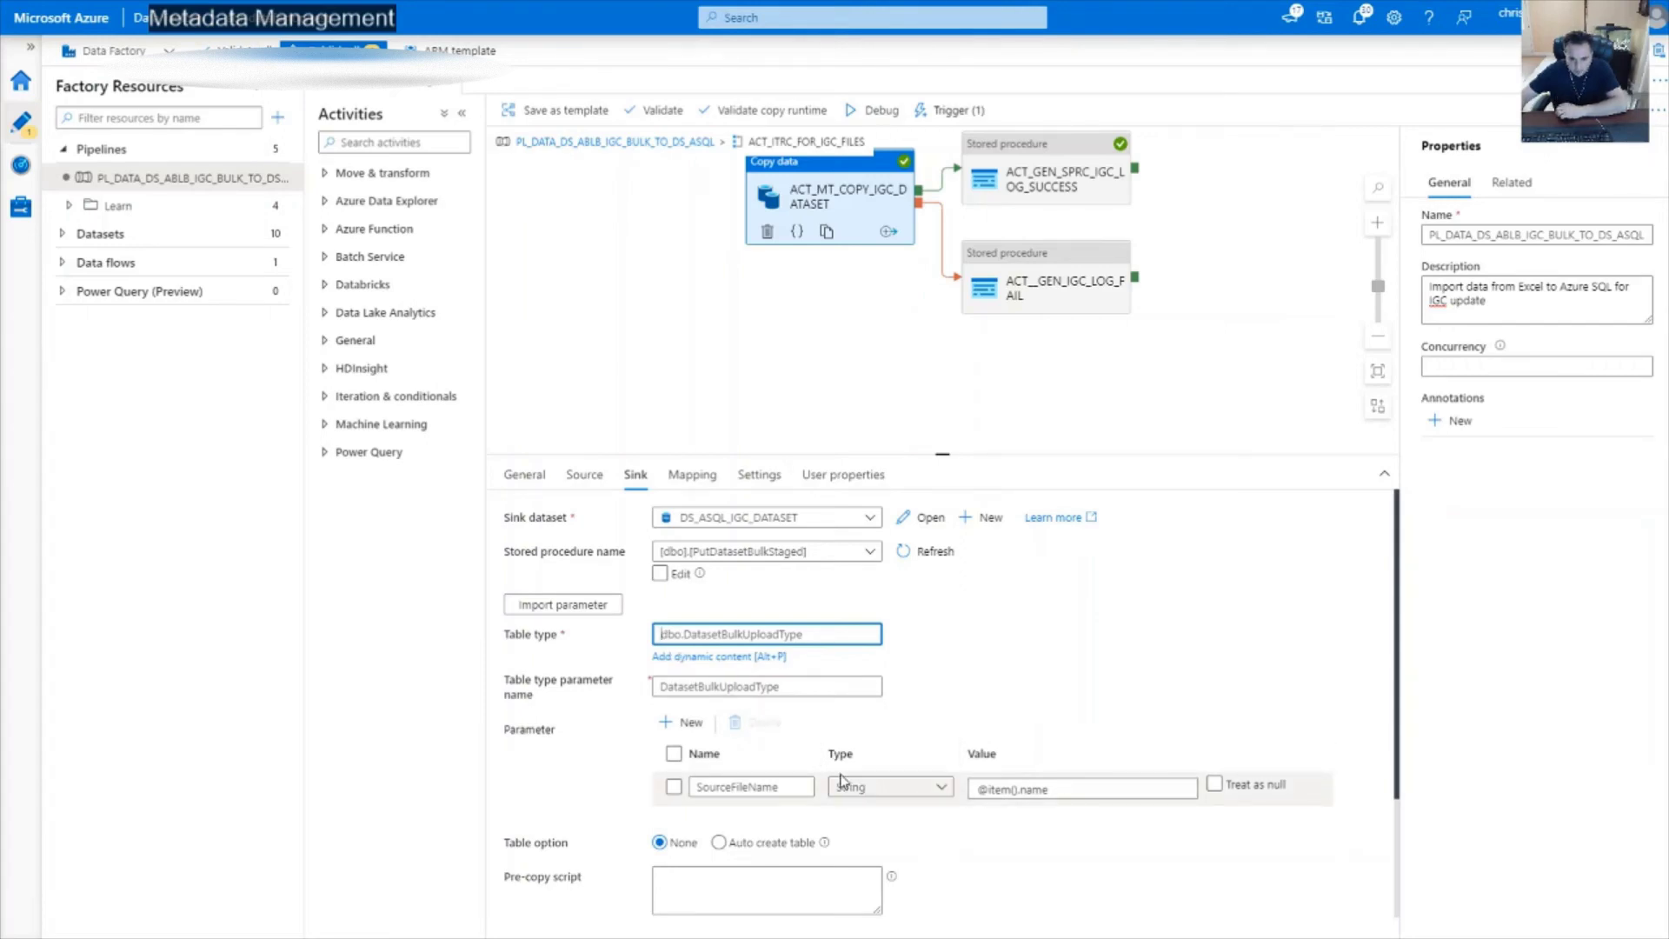
click(1054, 790)
click(1054, 809)
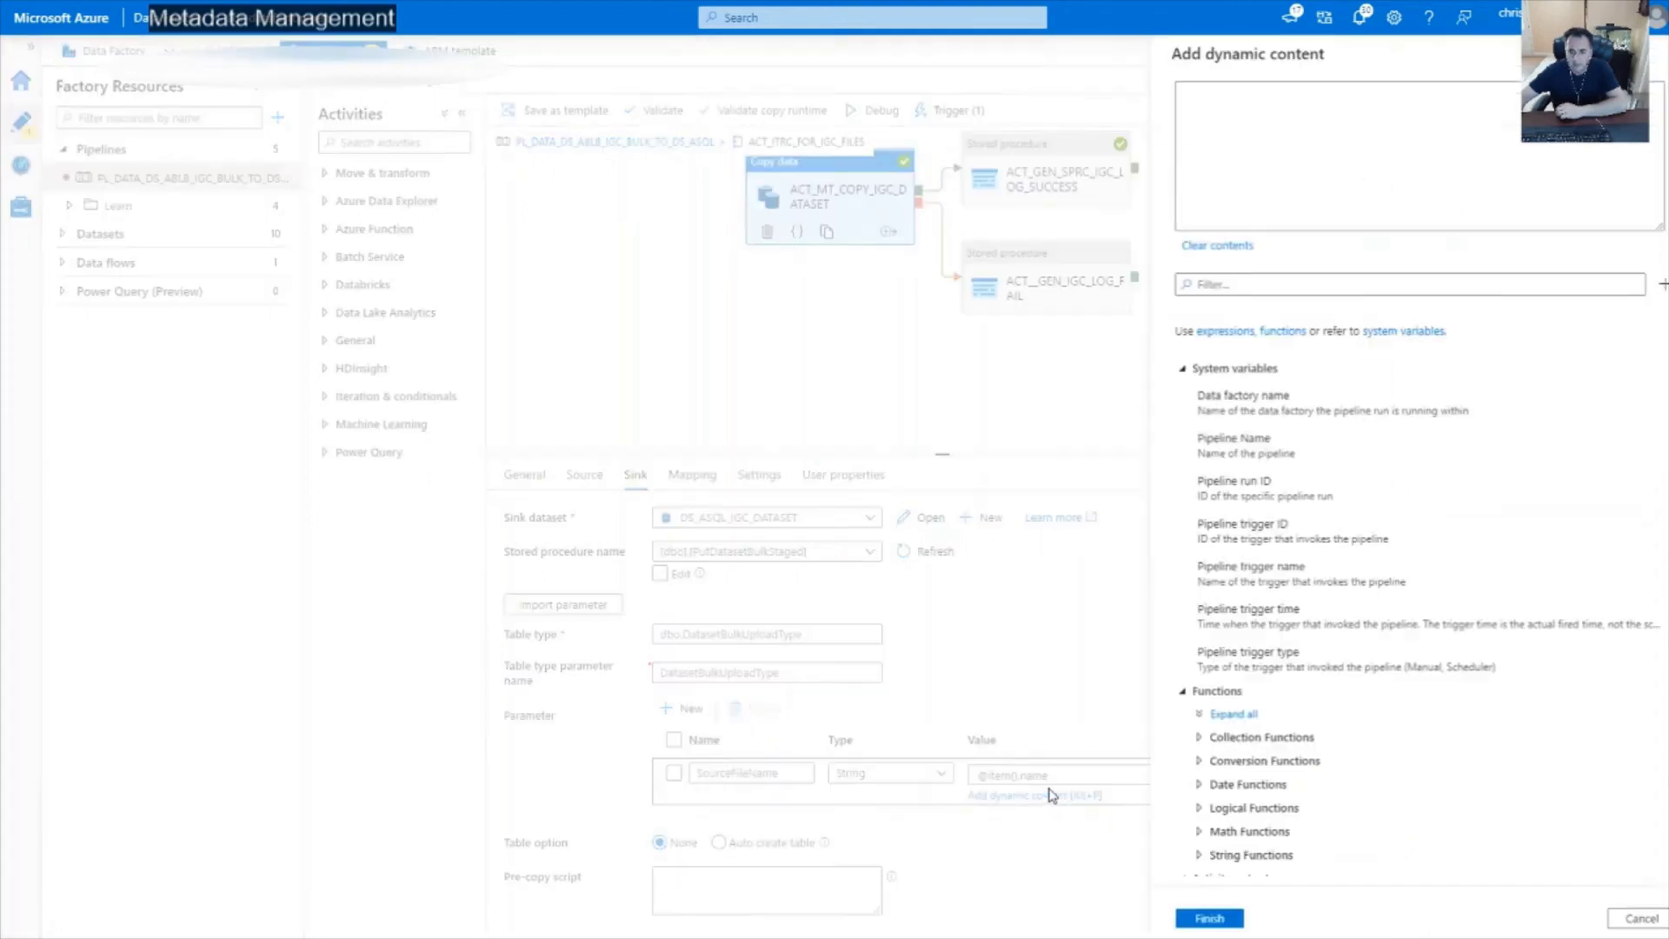
scroll(1234, 754, down, 2)
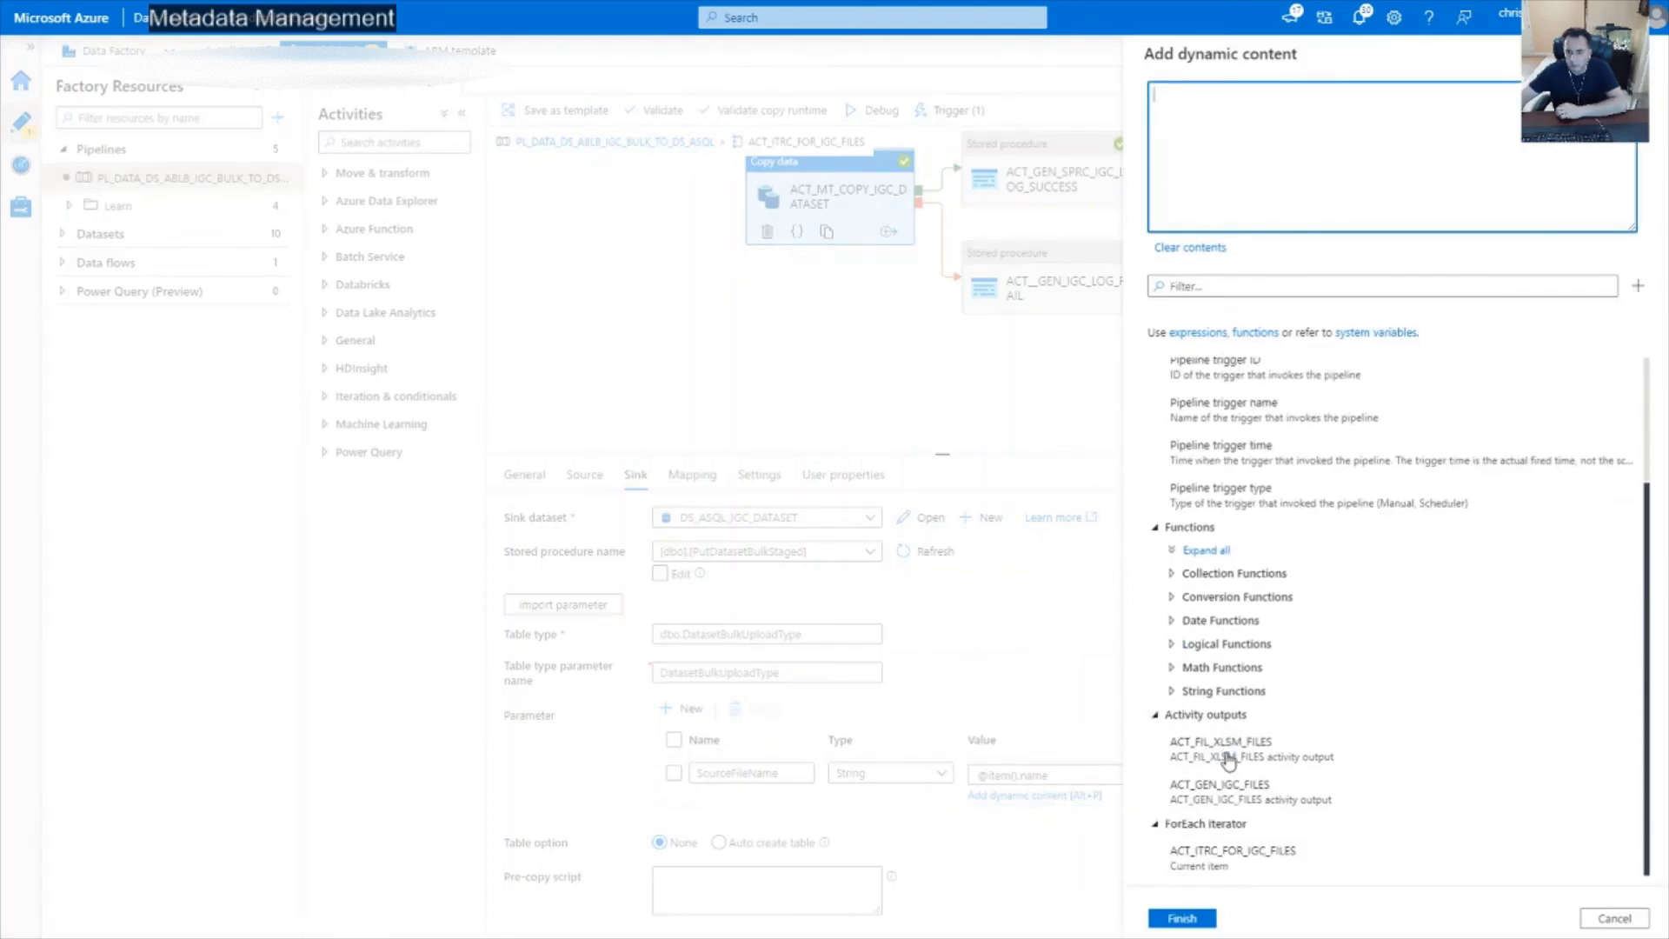
click(1602, 920)
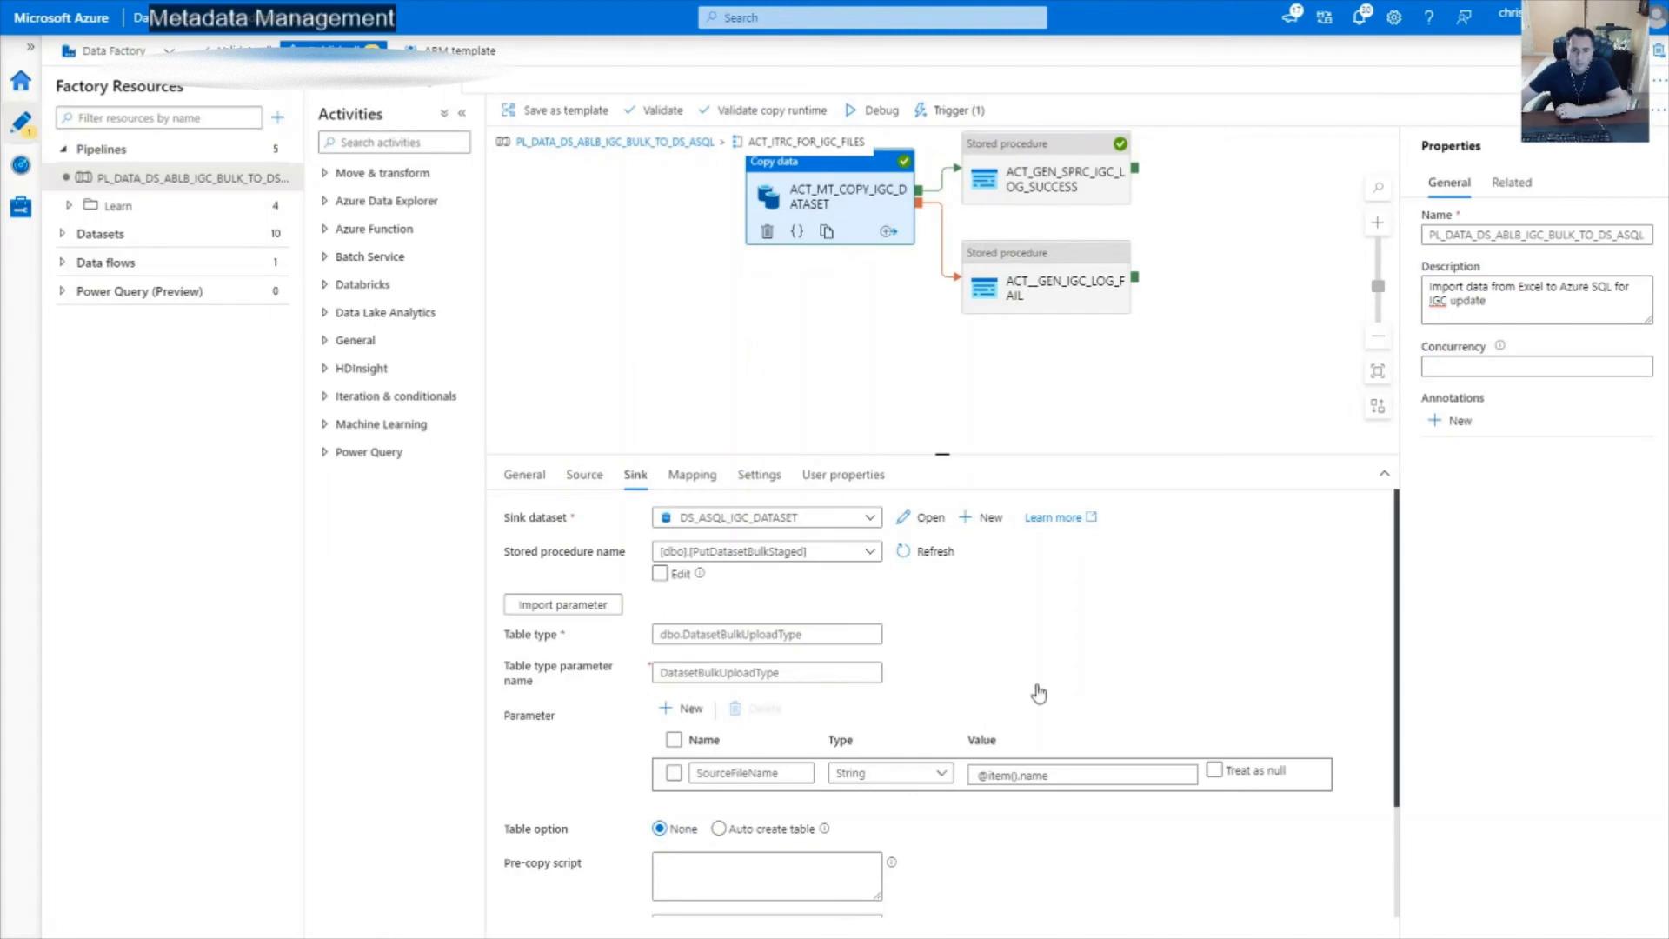
click(693, 475)
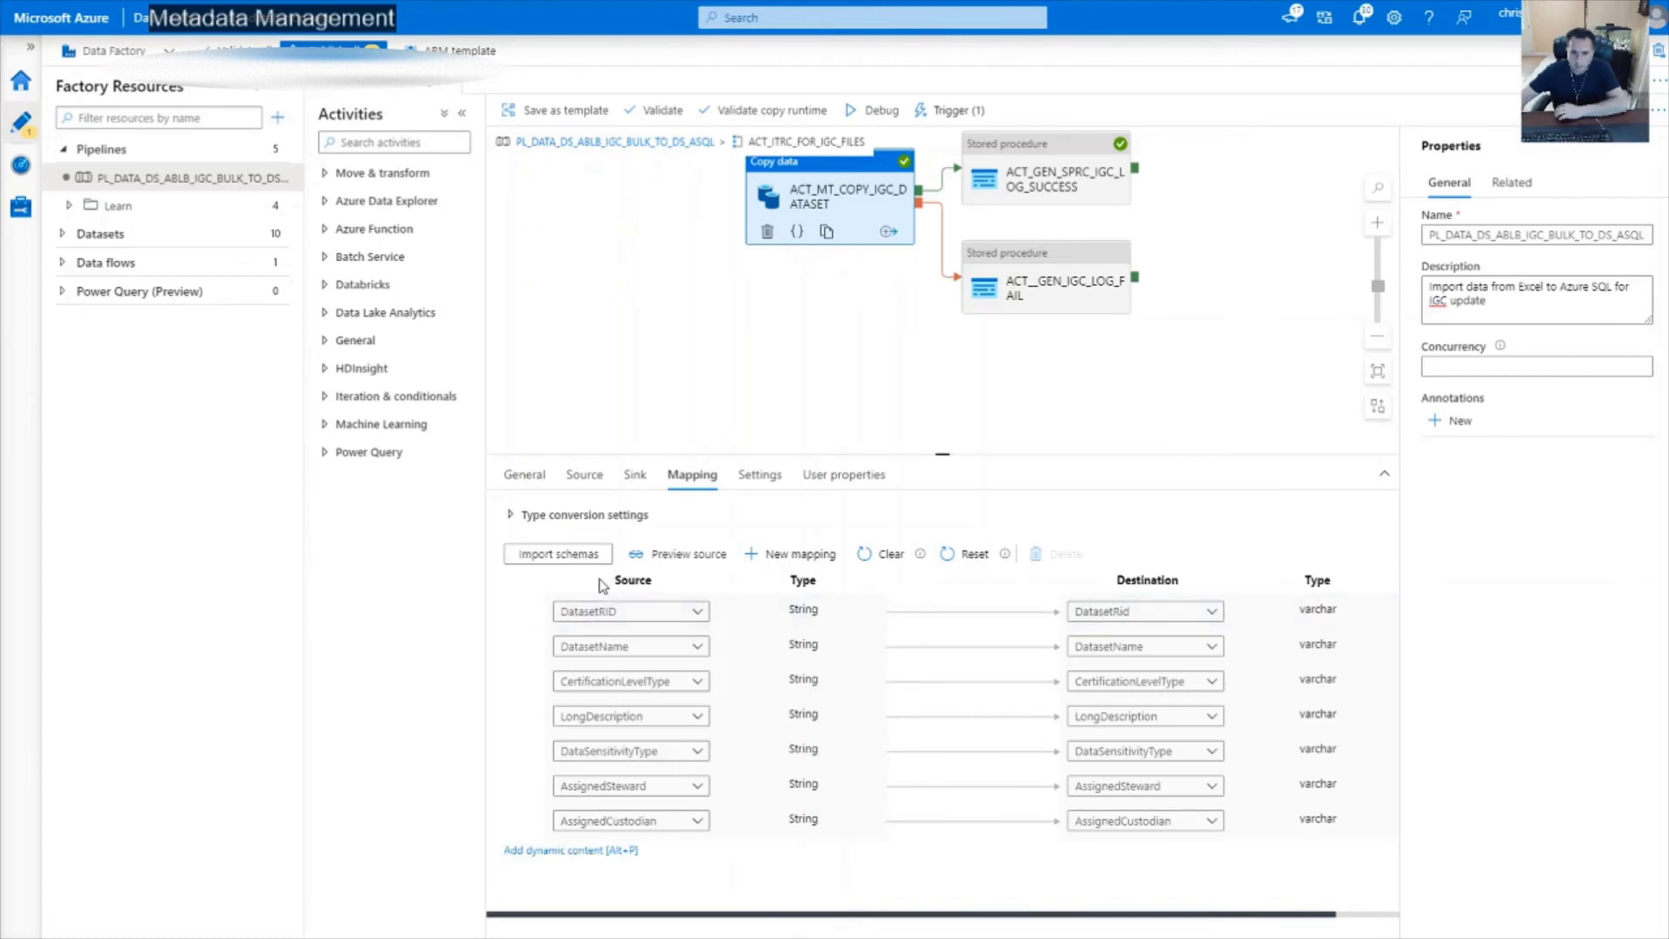
click(567, 555)
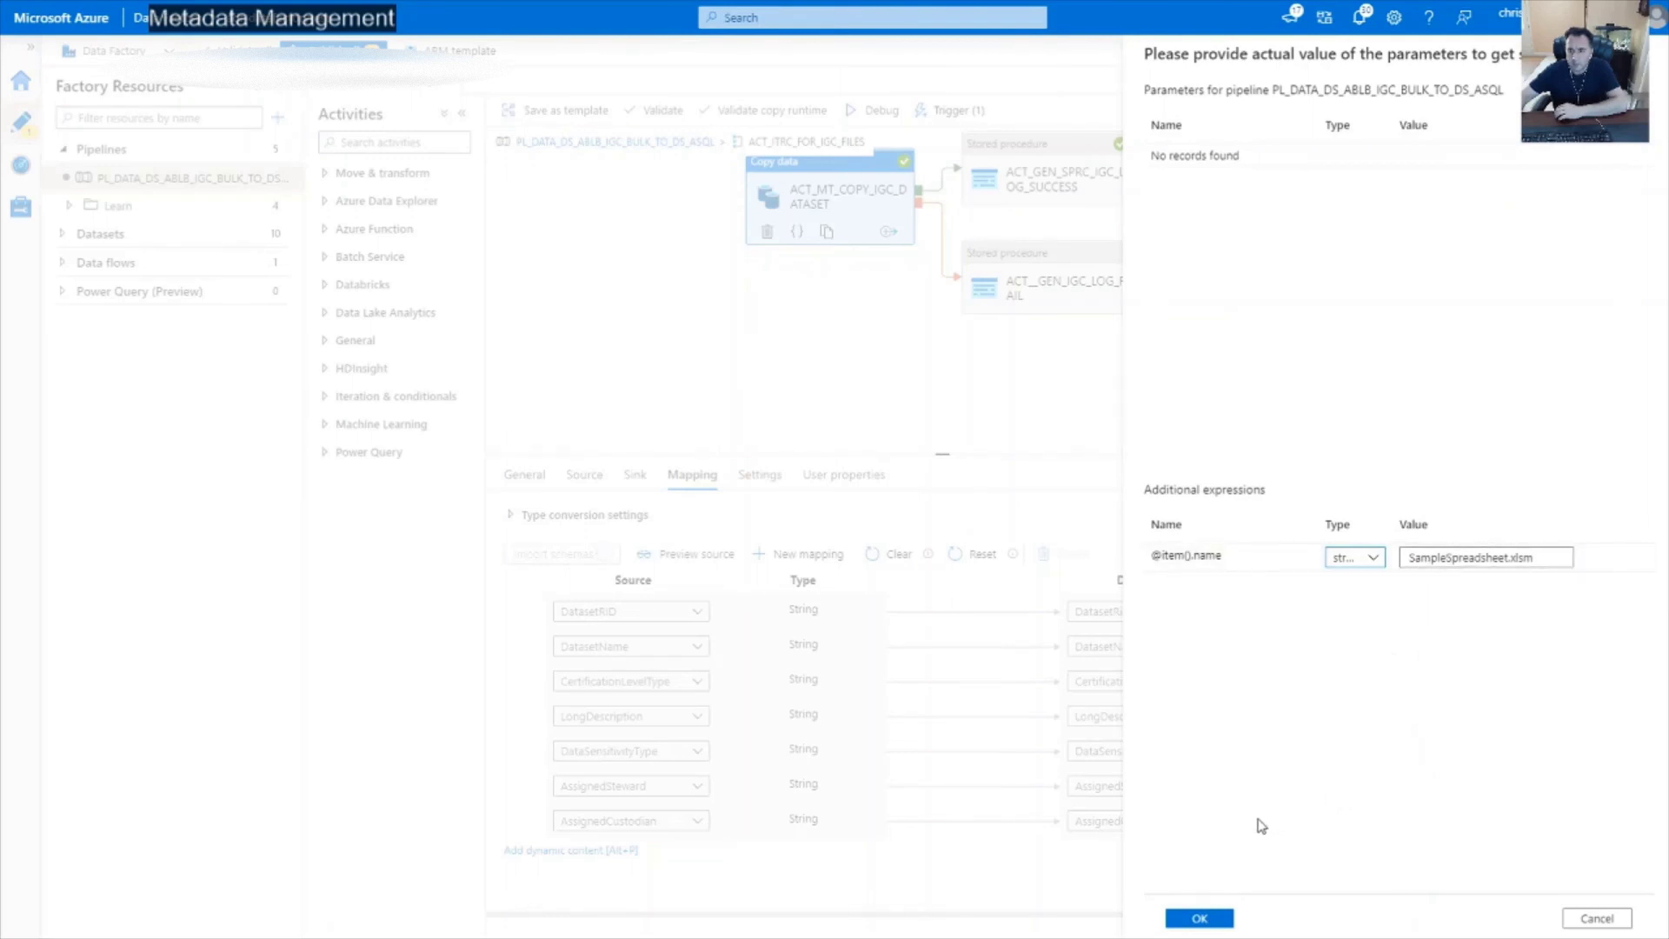
click(1199, 920)
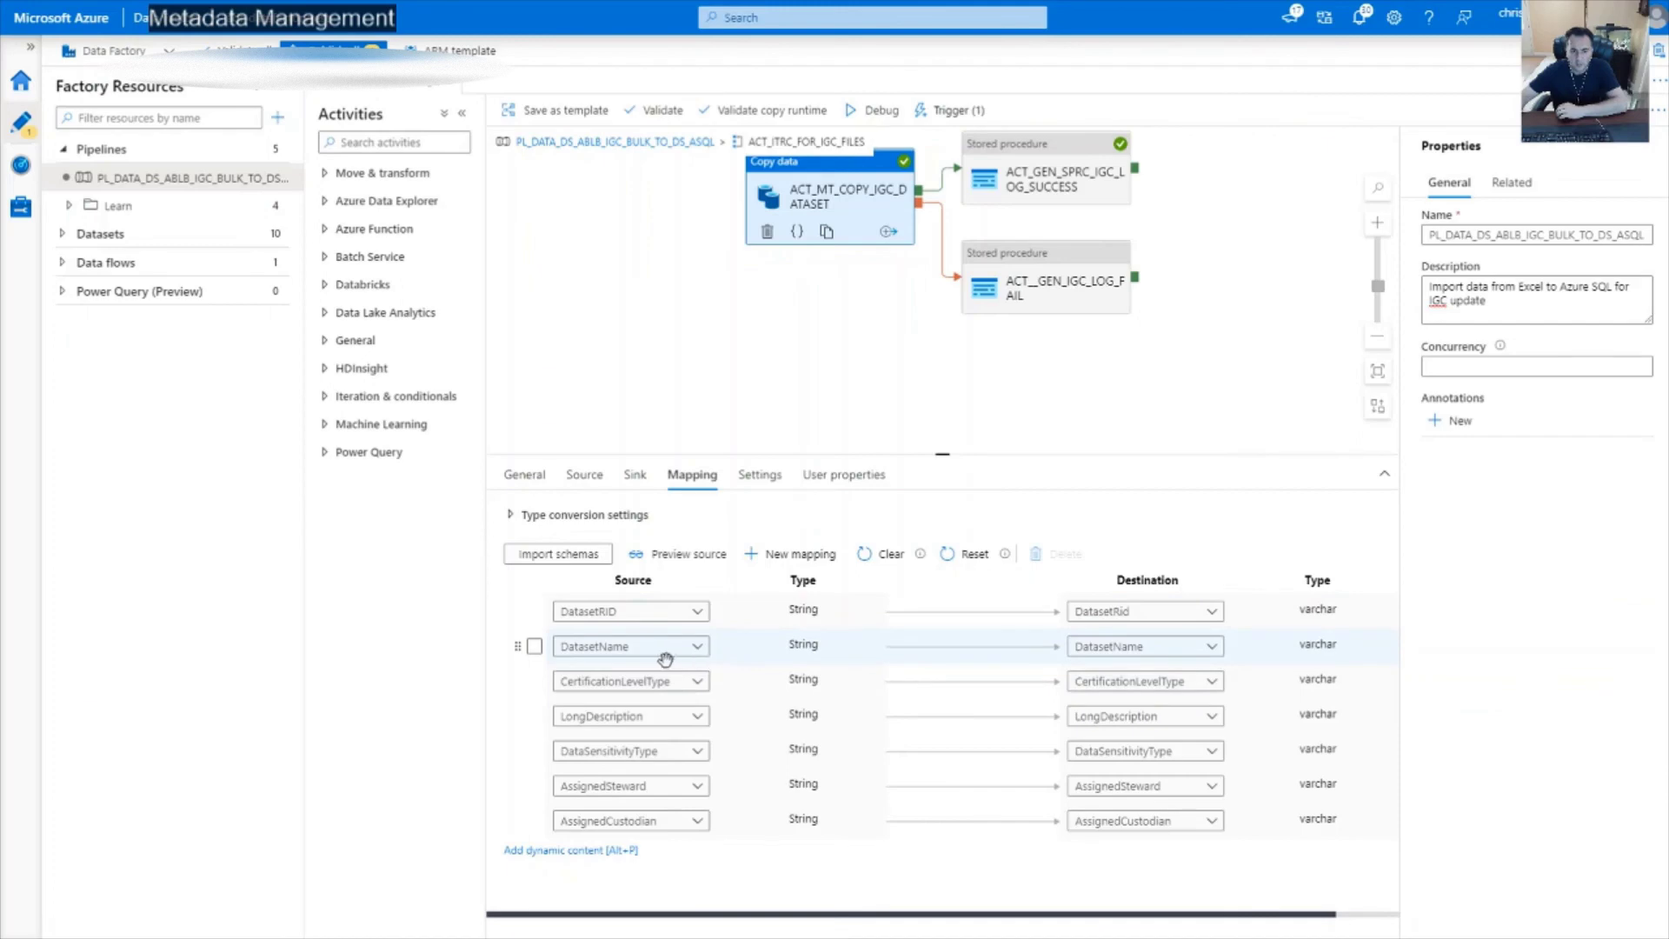
click(1216, 613)
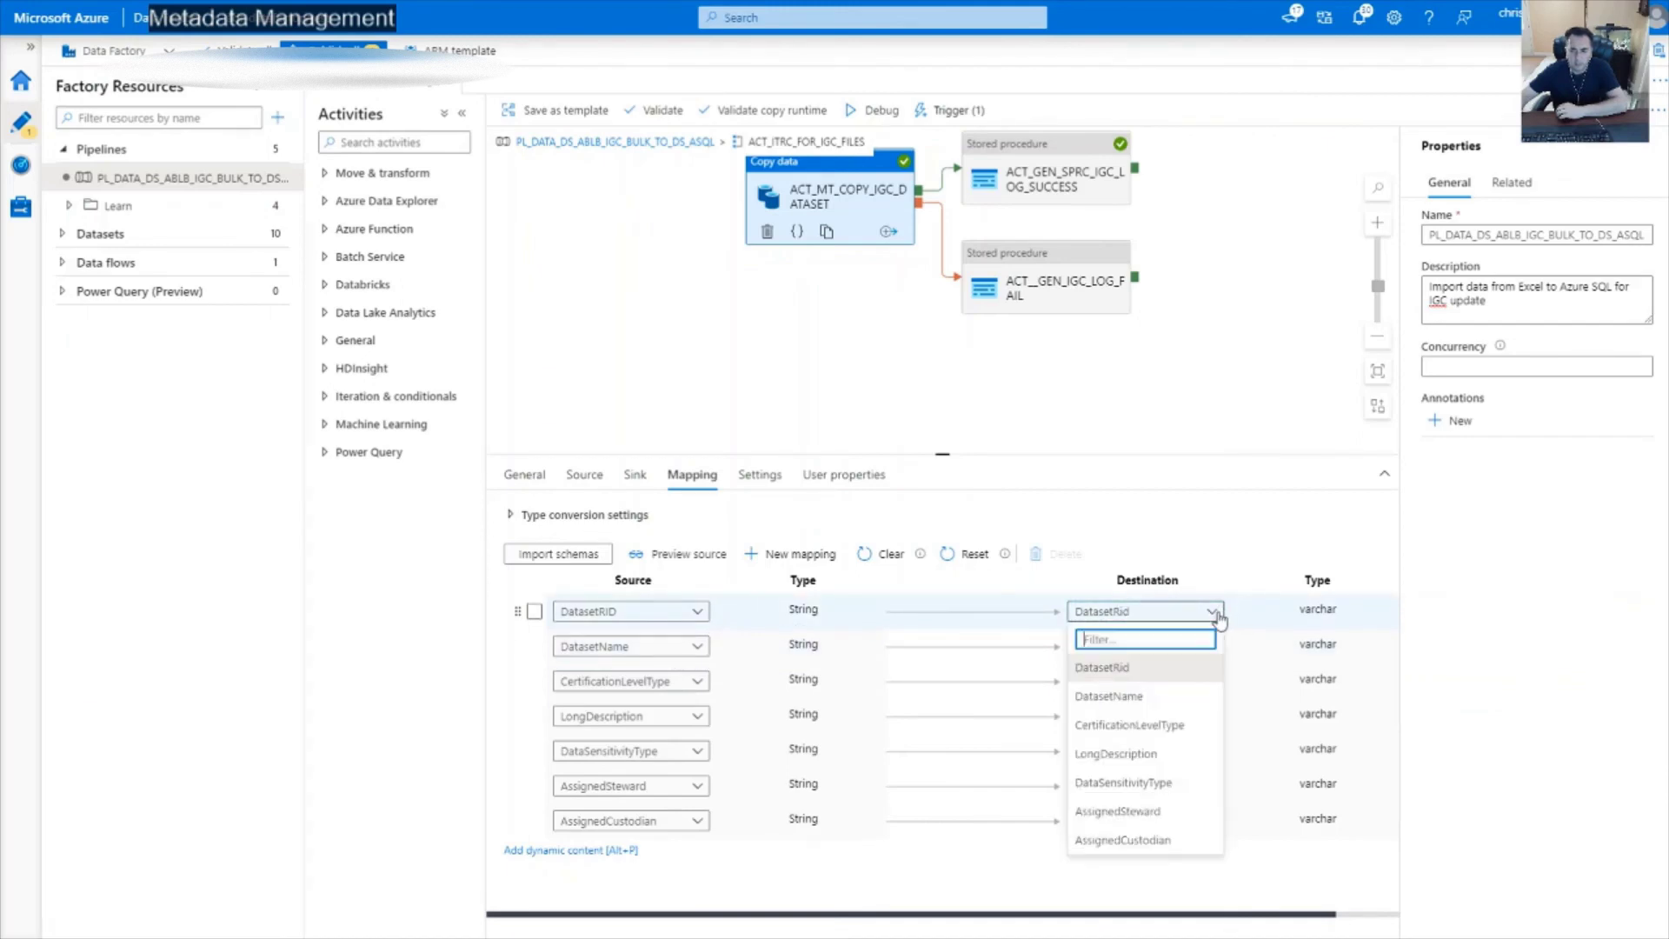
click(1220, 615)
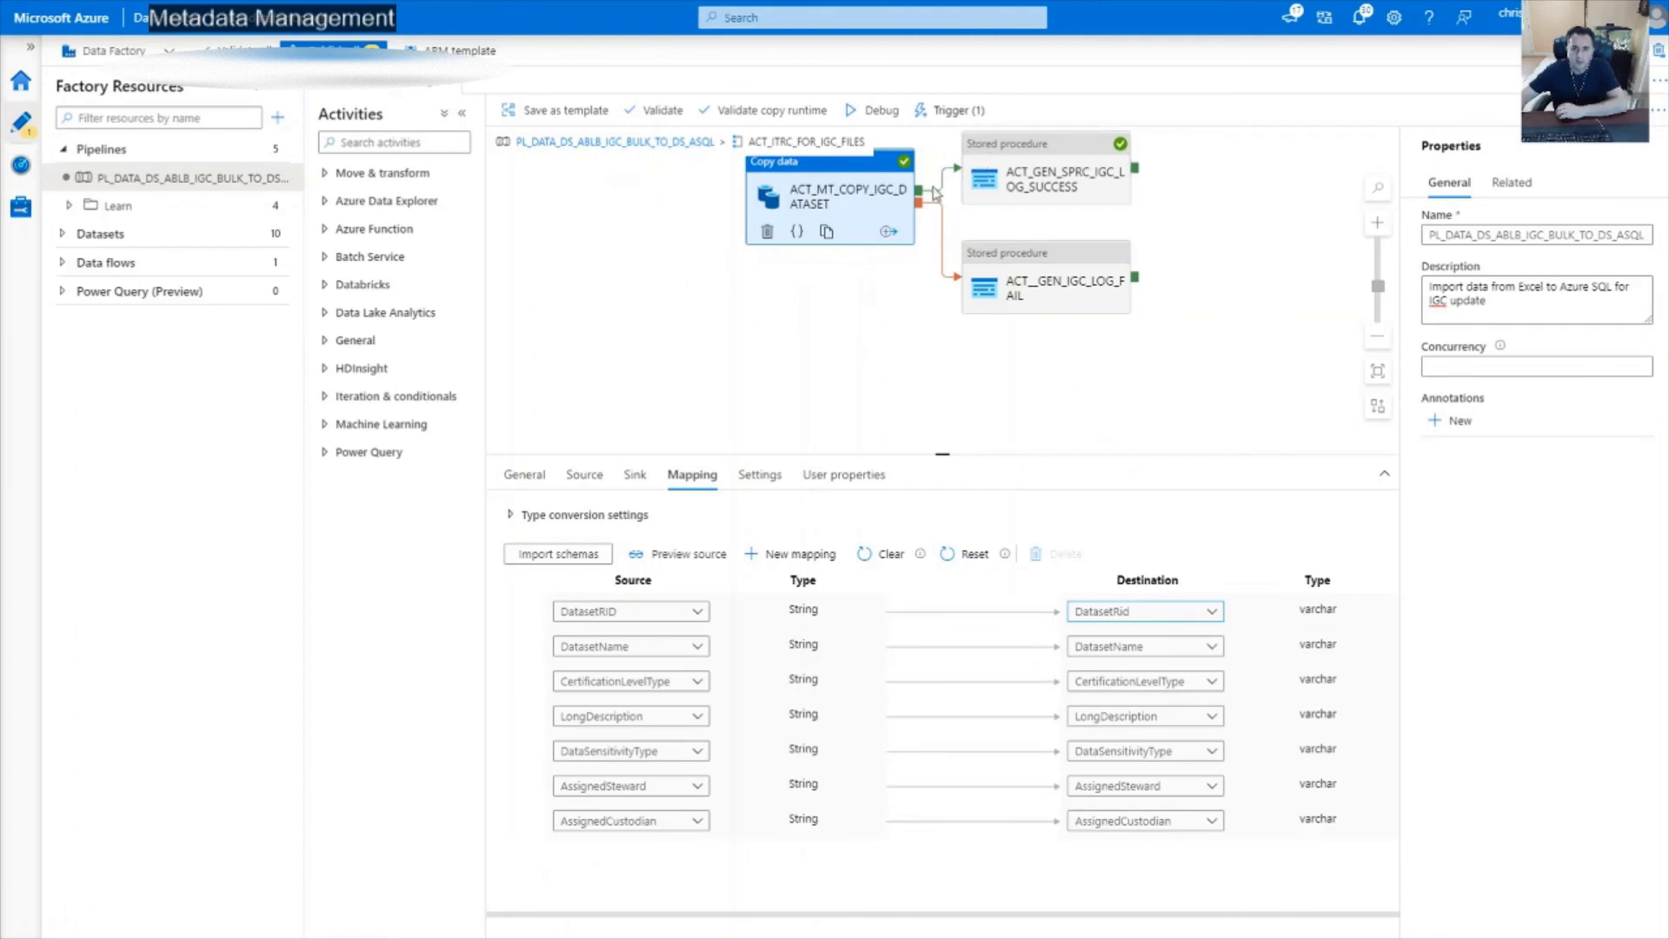
Examine the PutLogInfo parameter values of the success and failure logging activities, including the failure activity's dynamic LogDescription expression
click(1001, 155)
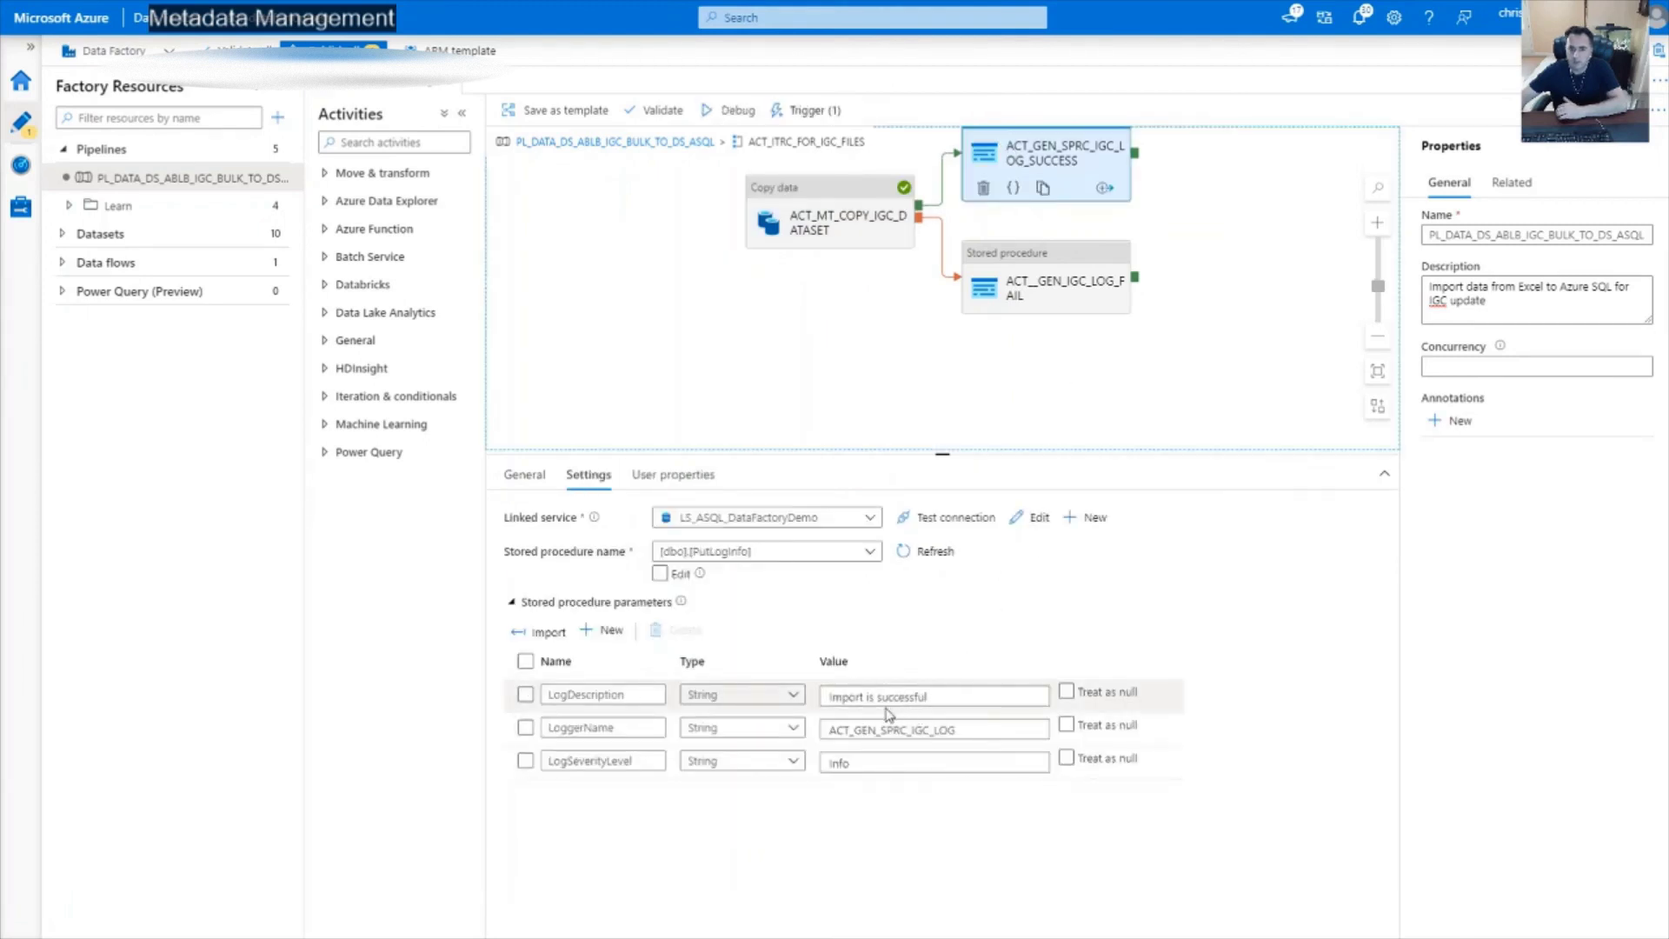
click(1017, 261)
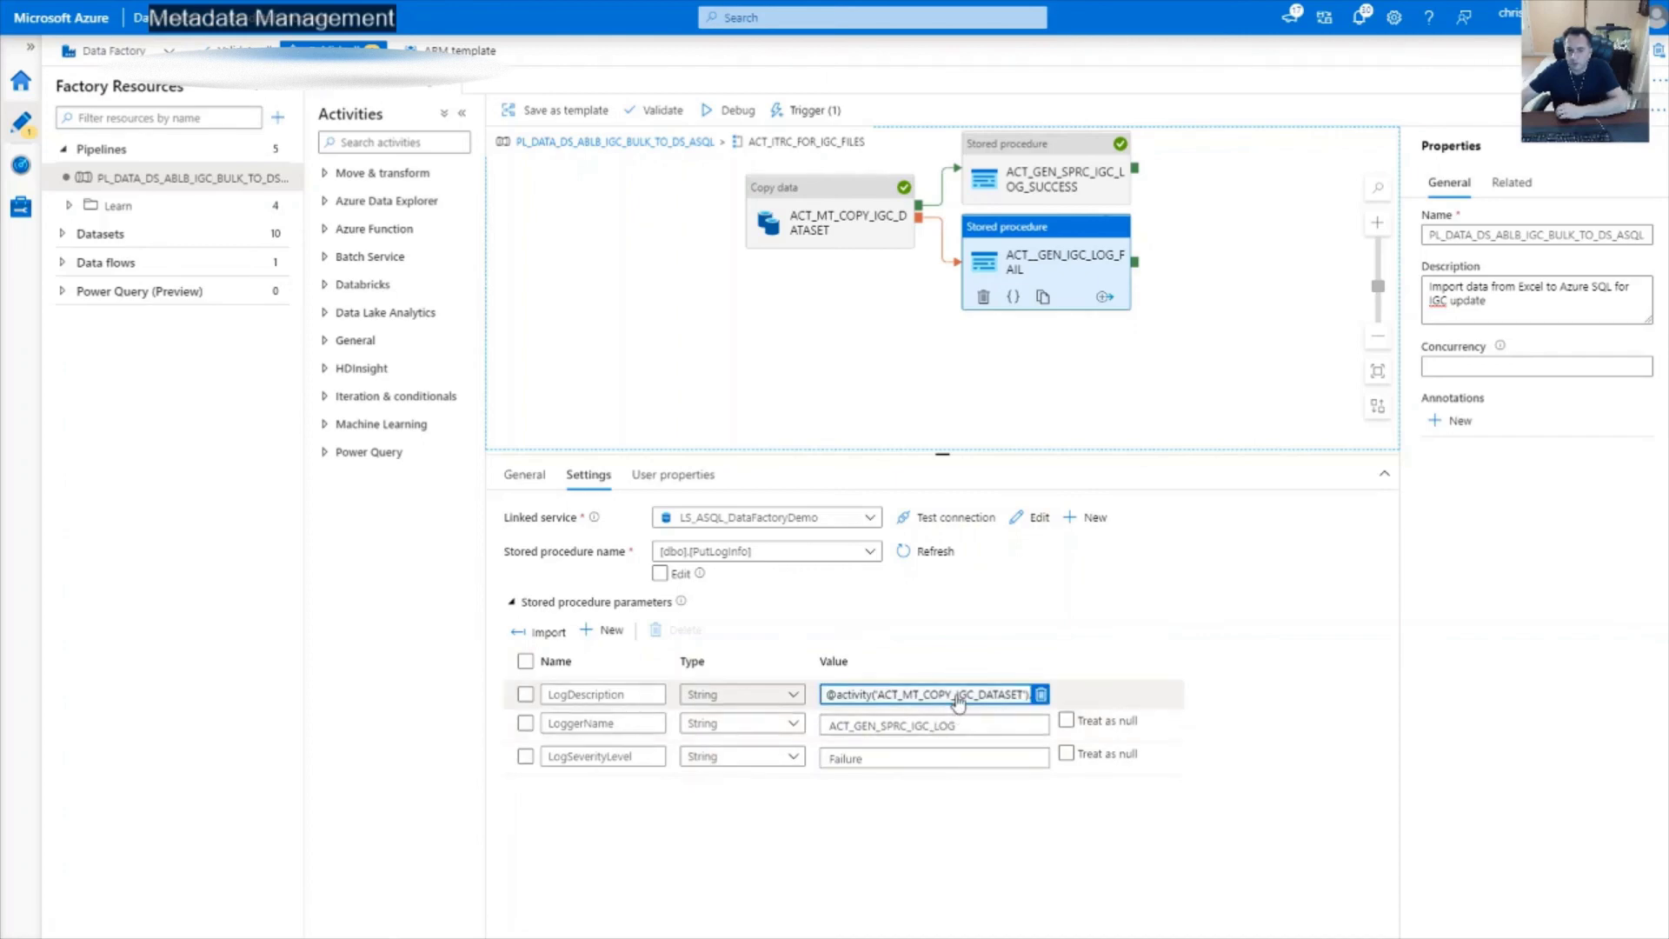
click(957, 701)
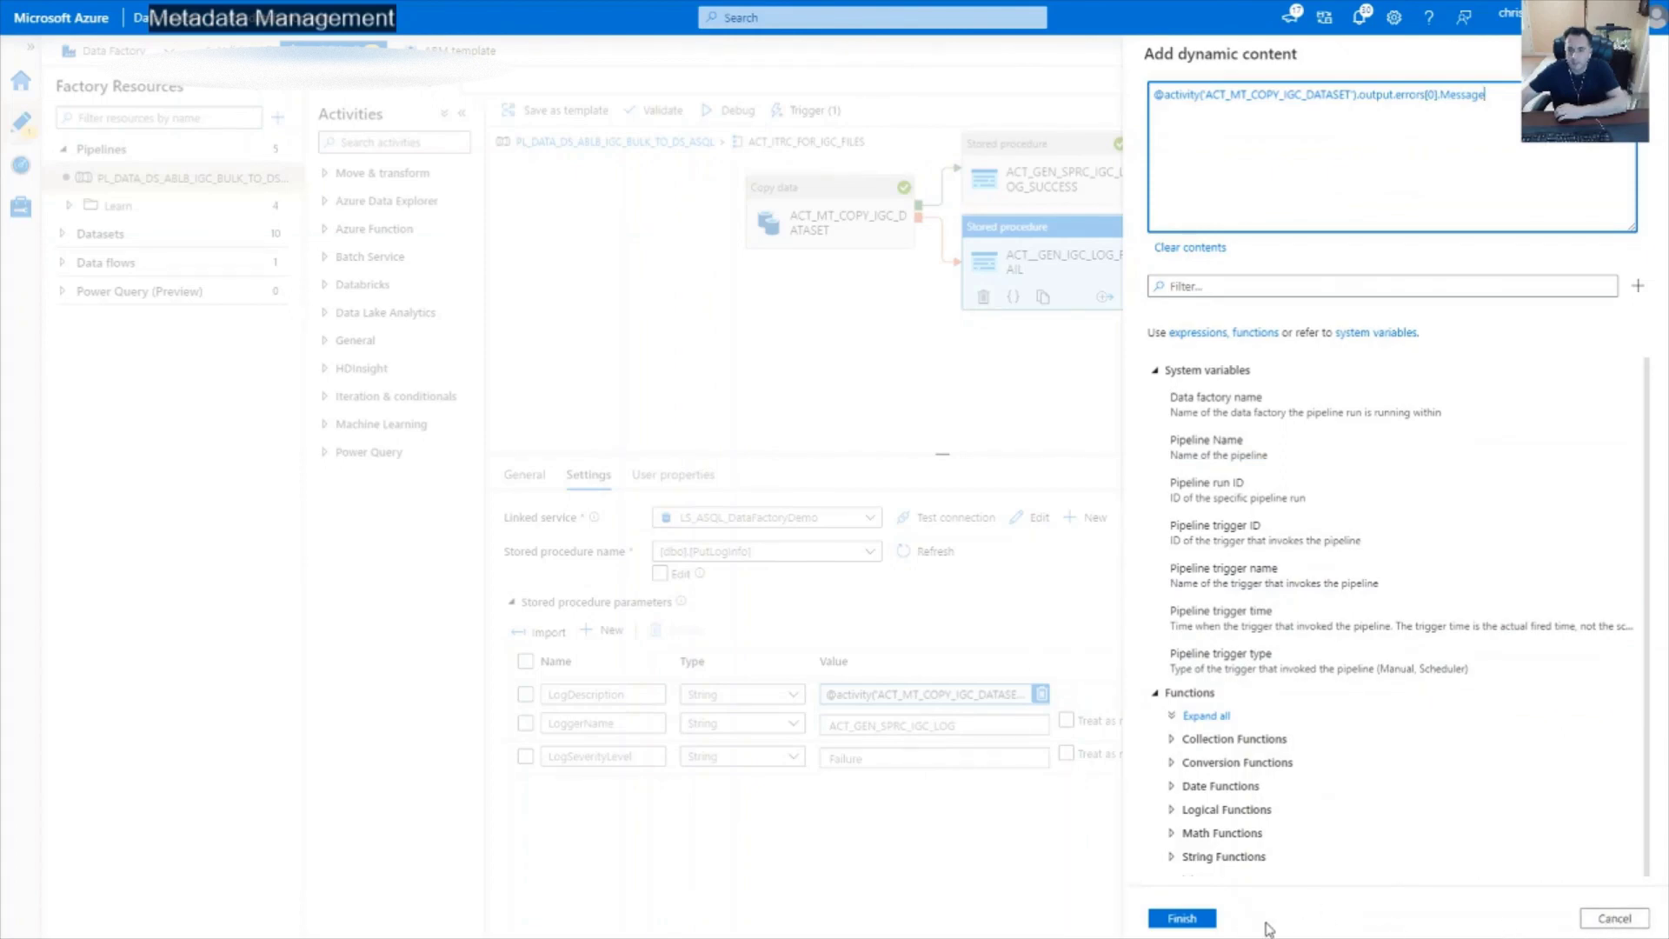
click(1205, 922)
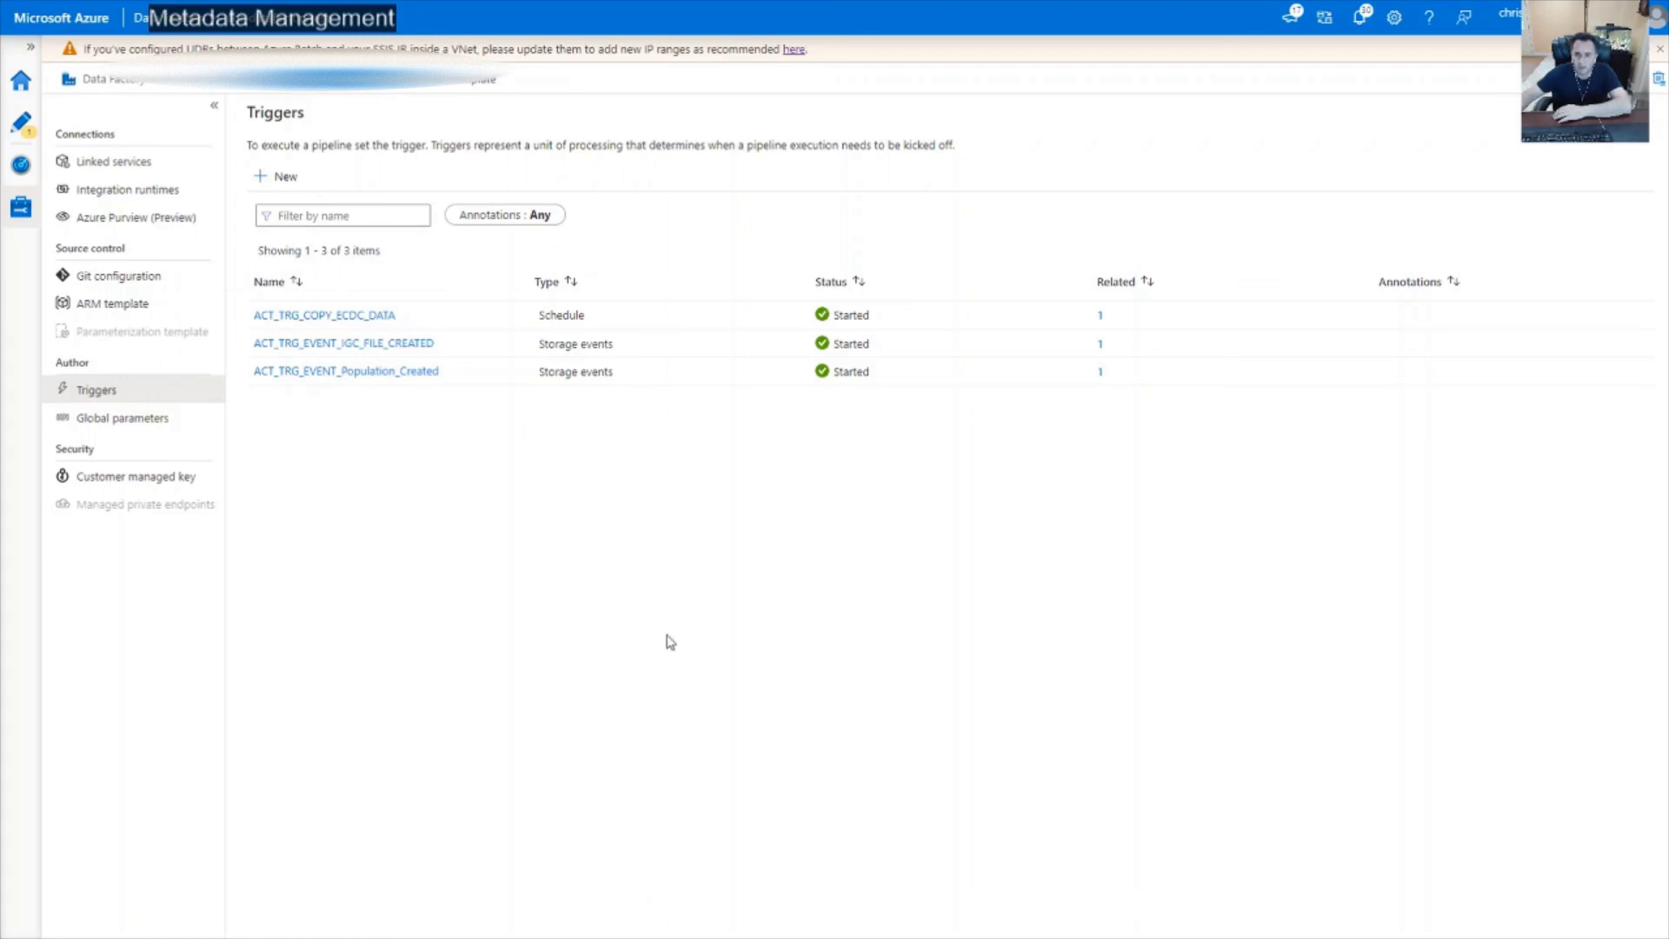
Review the settings for a new trigger without creating one, and open the options for adding or editing triggers from the pipeline itself
click(269, 178)
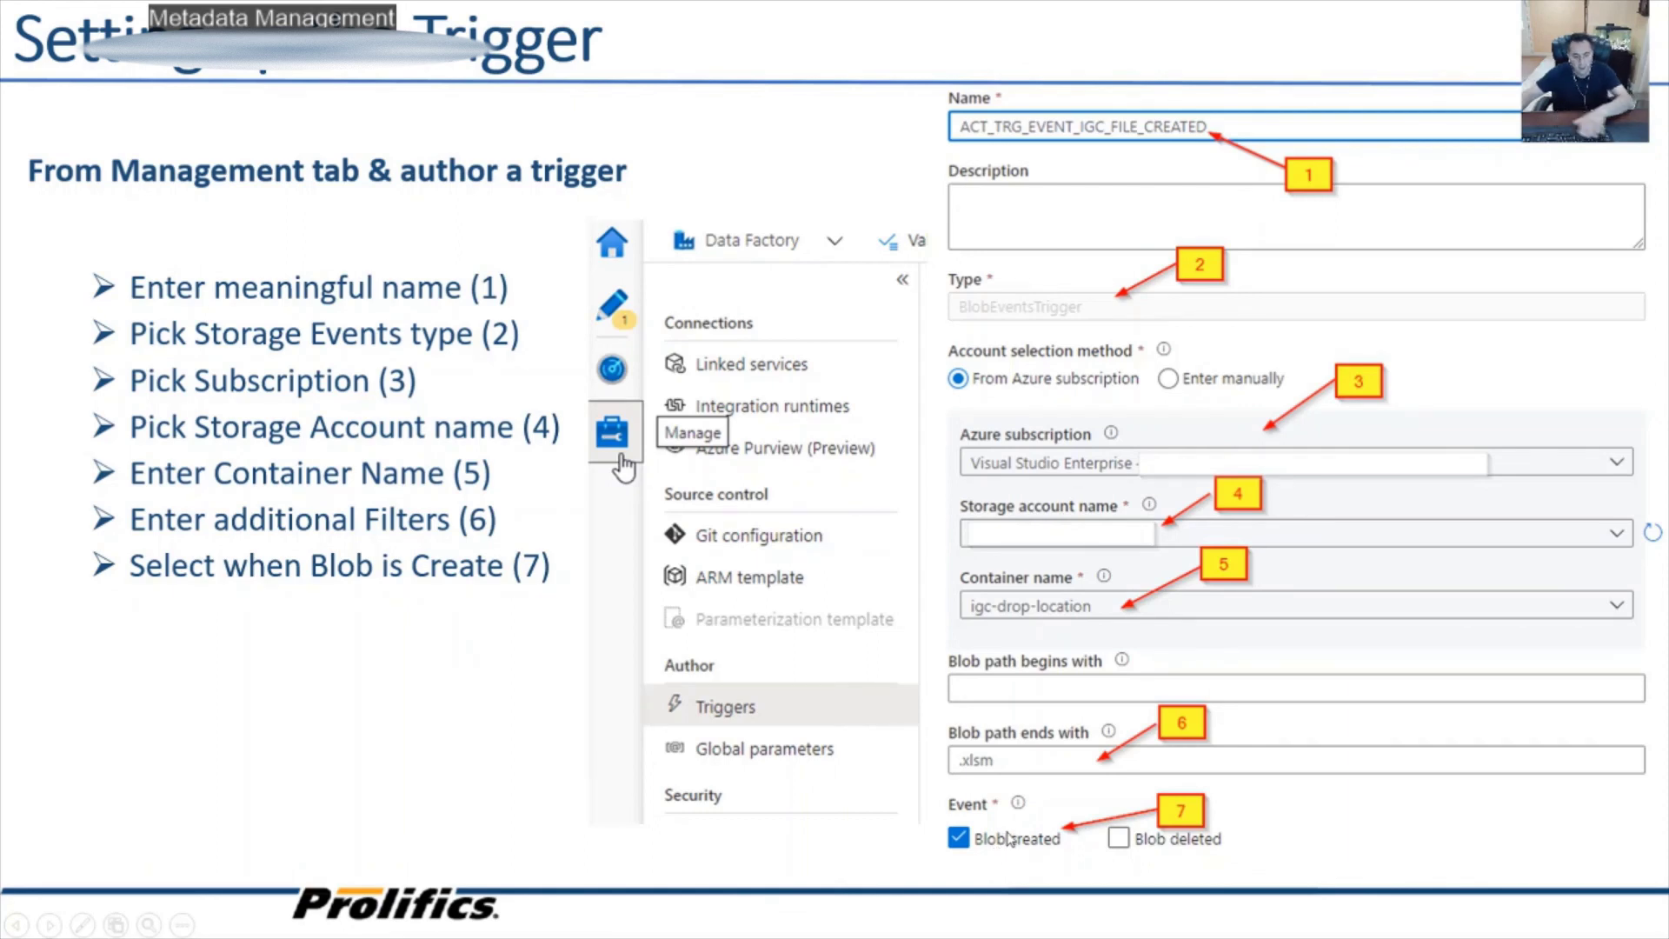
key(alt+Tab)
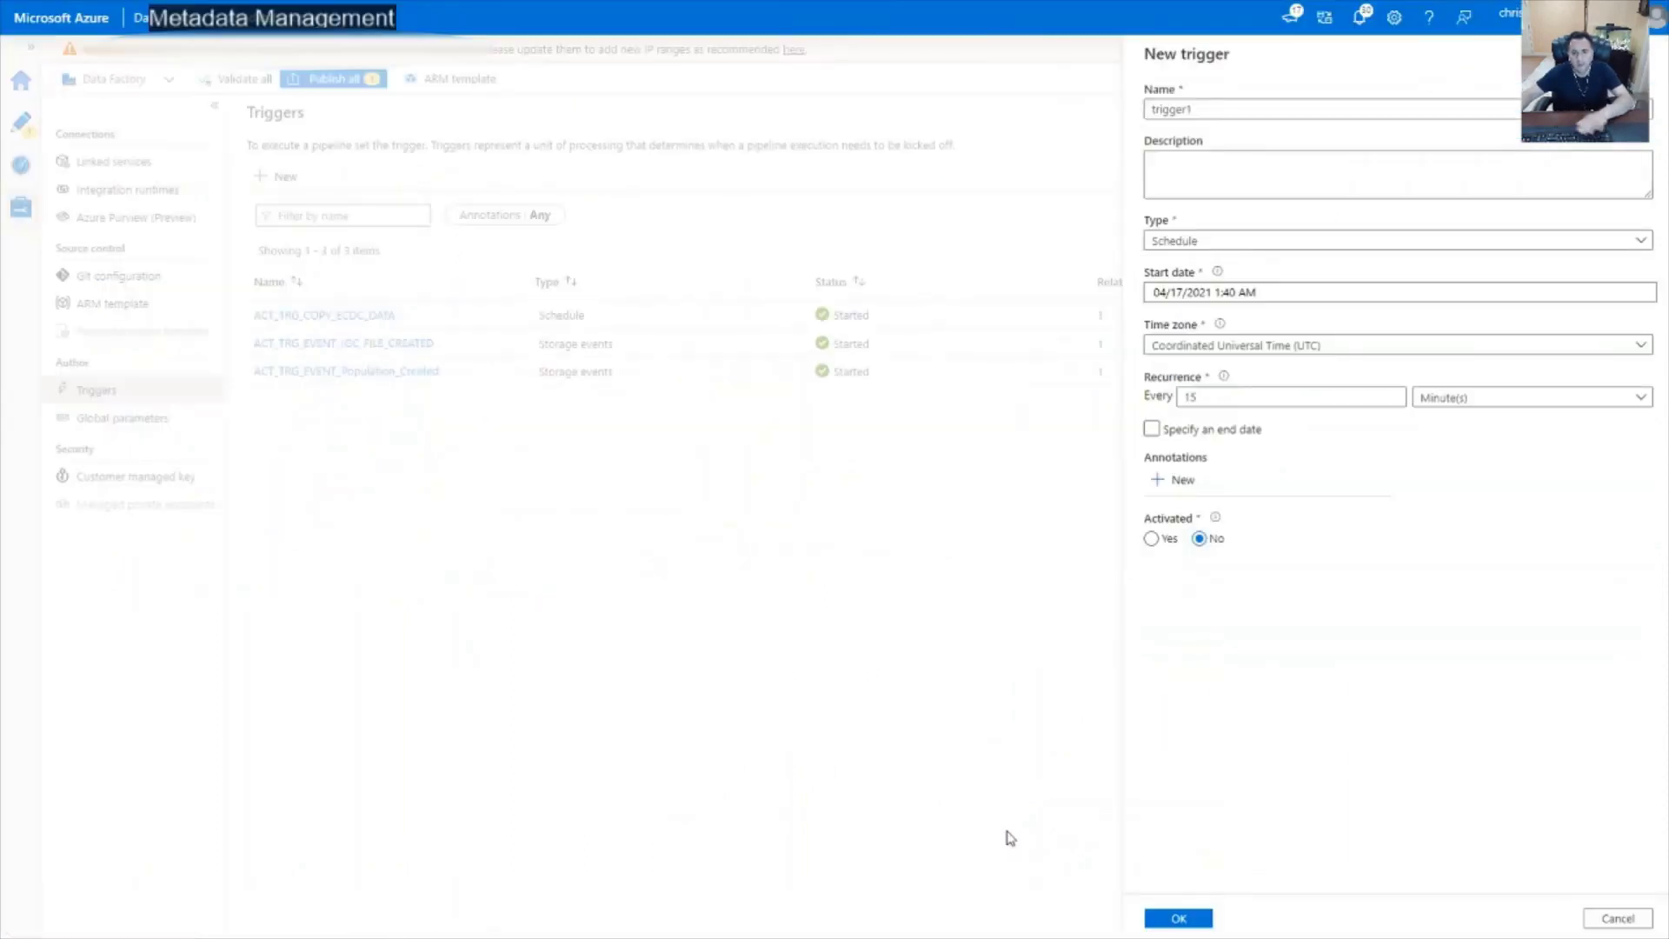
click(1629, 919)
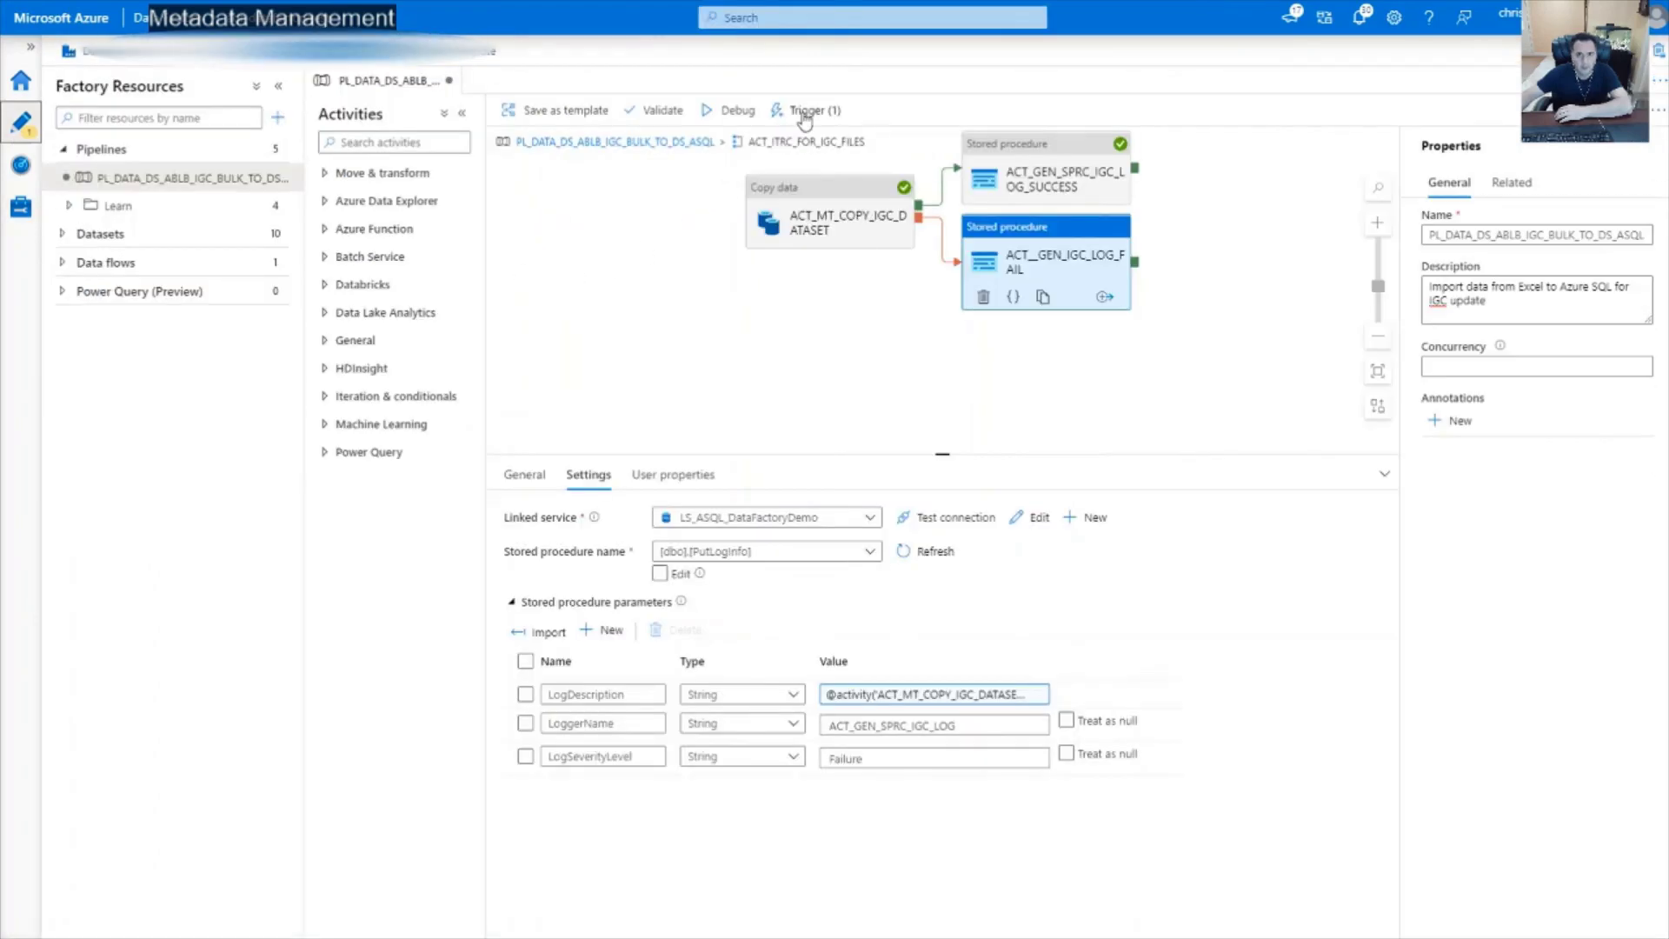
click(806, 113)
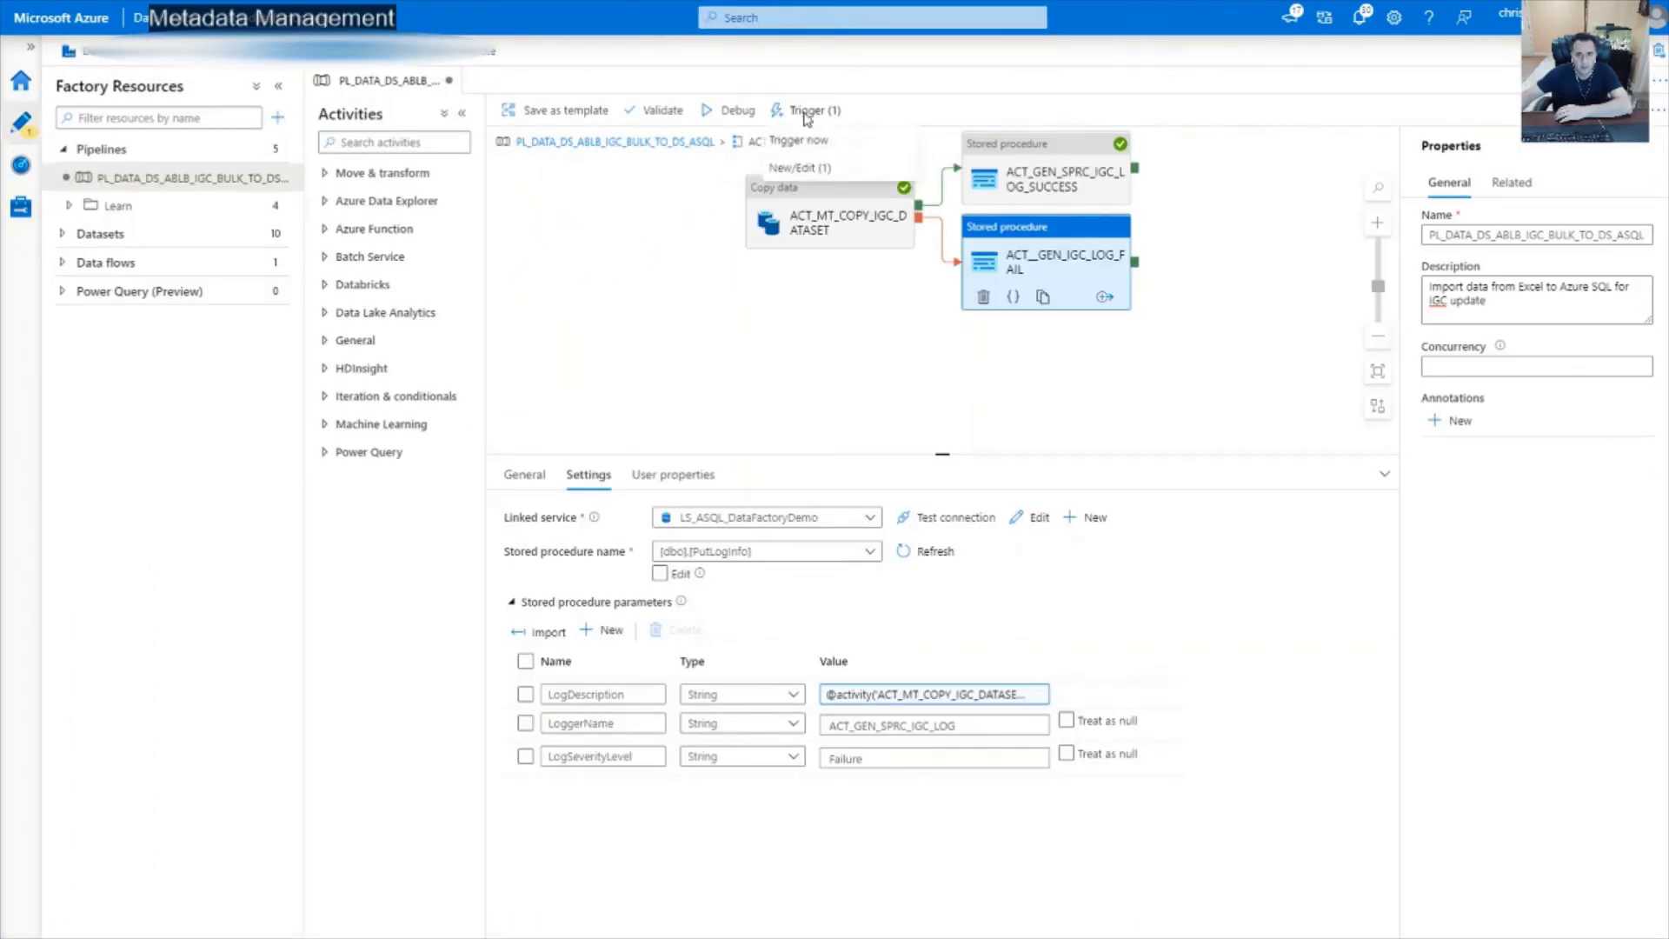
click(798, 166)
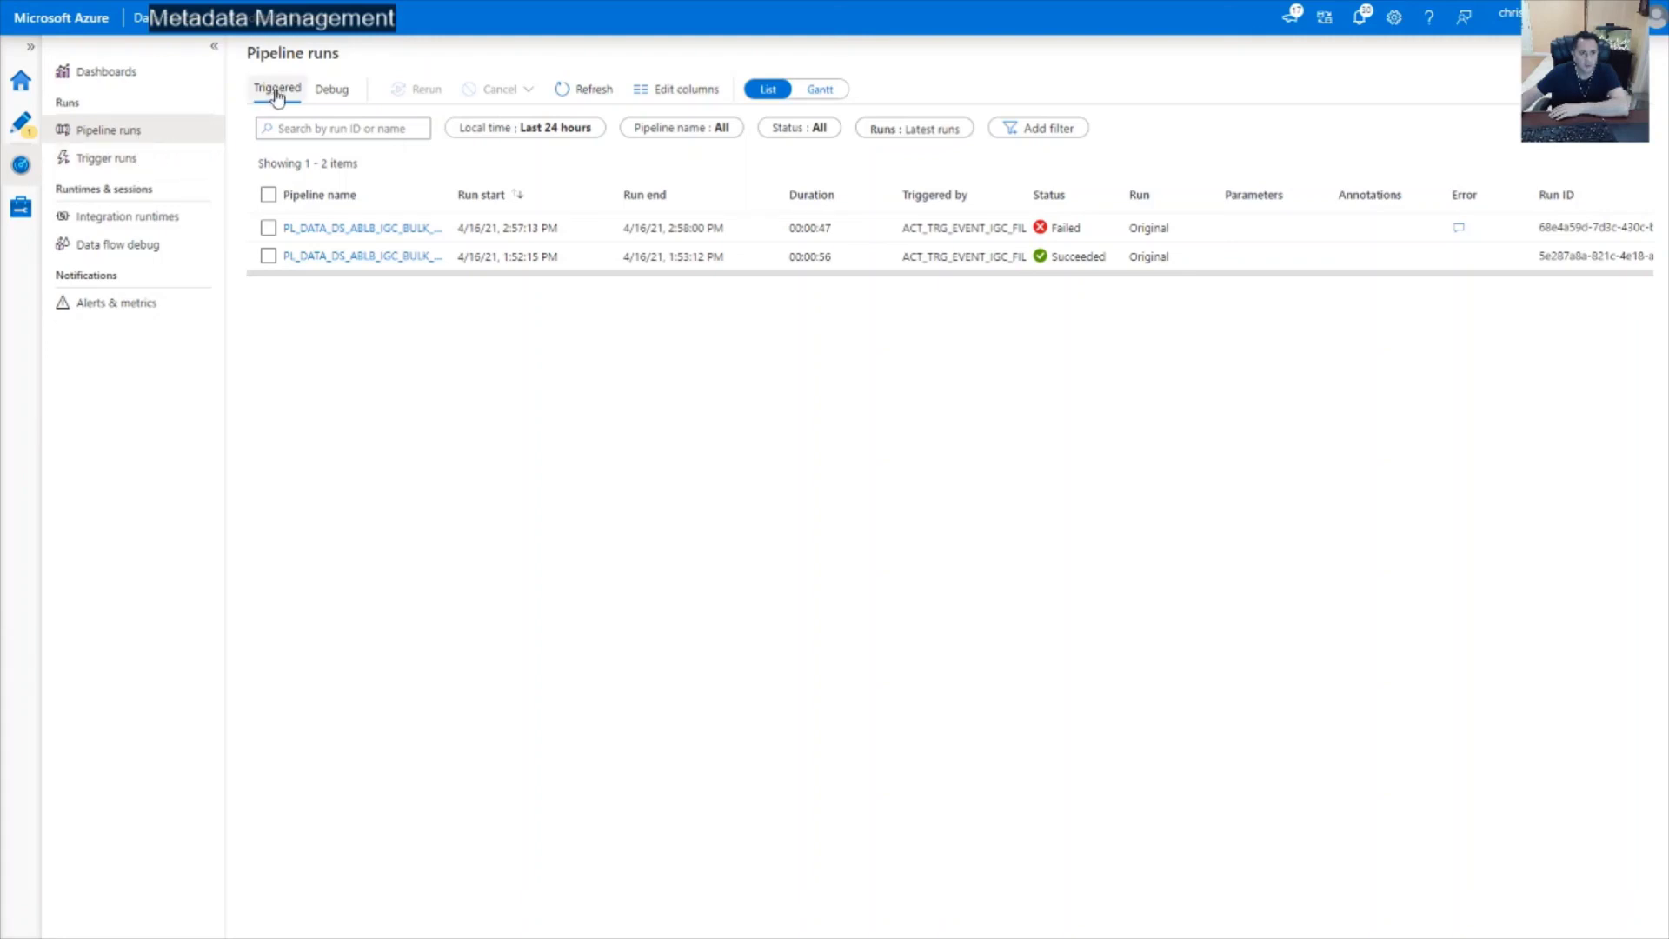
Review the debug and triggered pipeline runs, and read the error details of the failed triggered run
click(336, 96)
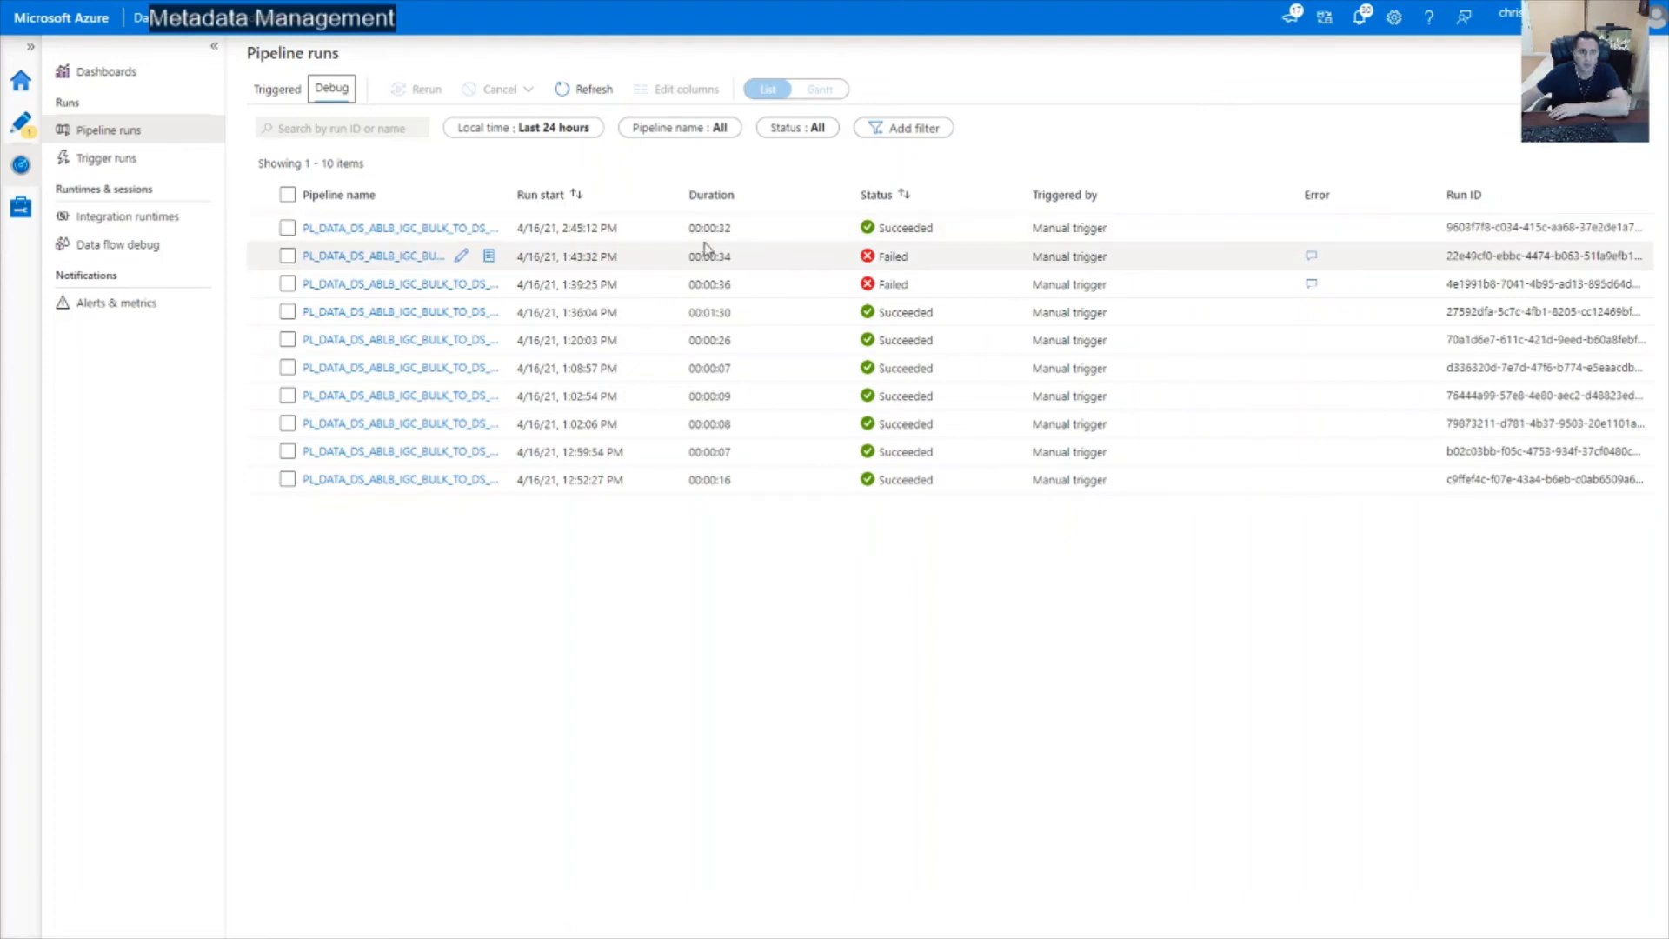
click(274, 88)
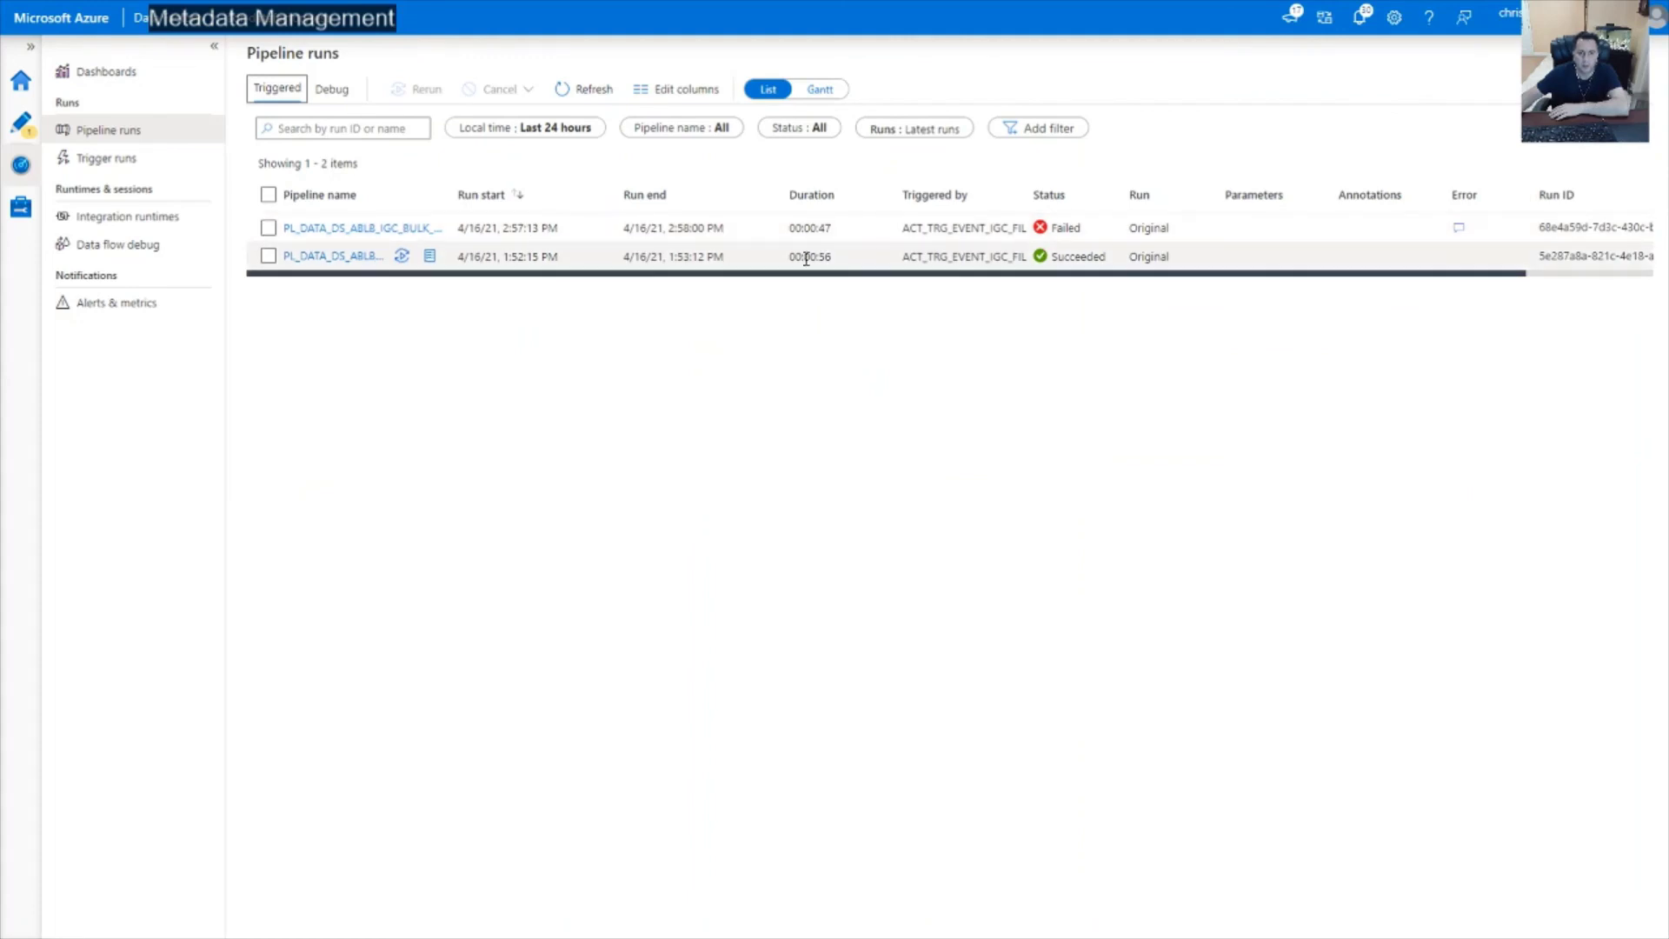
click(1458, 228)
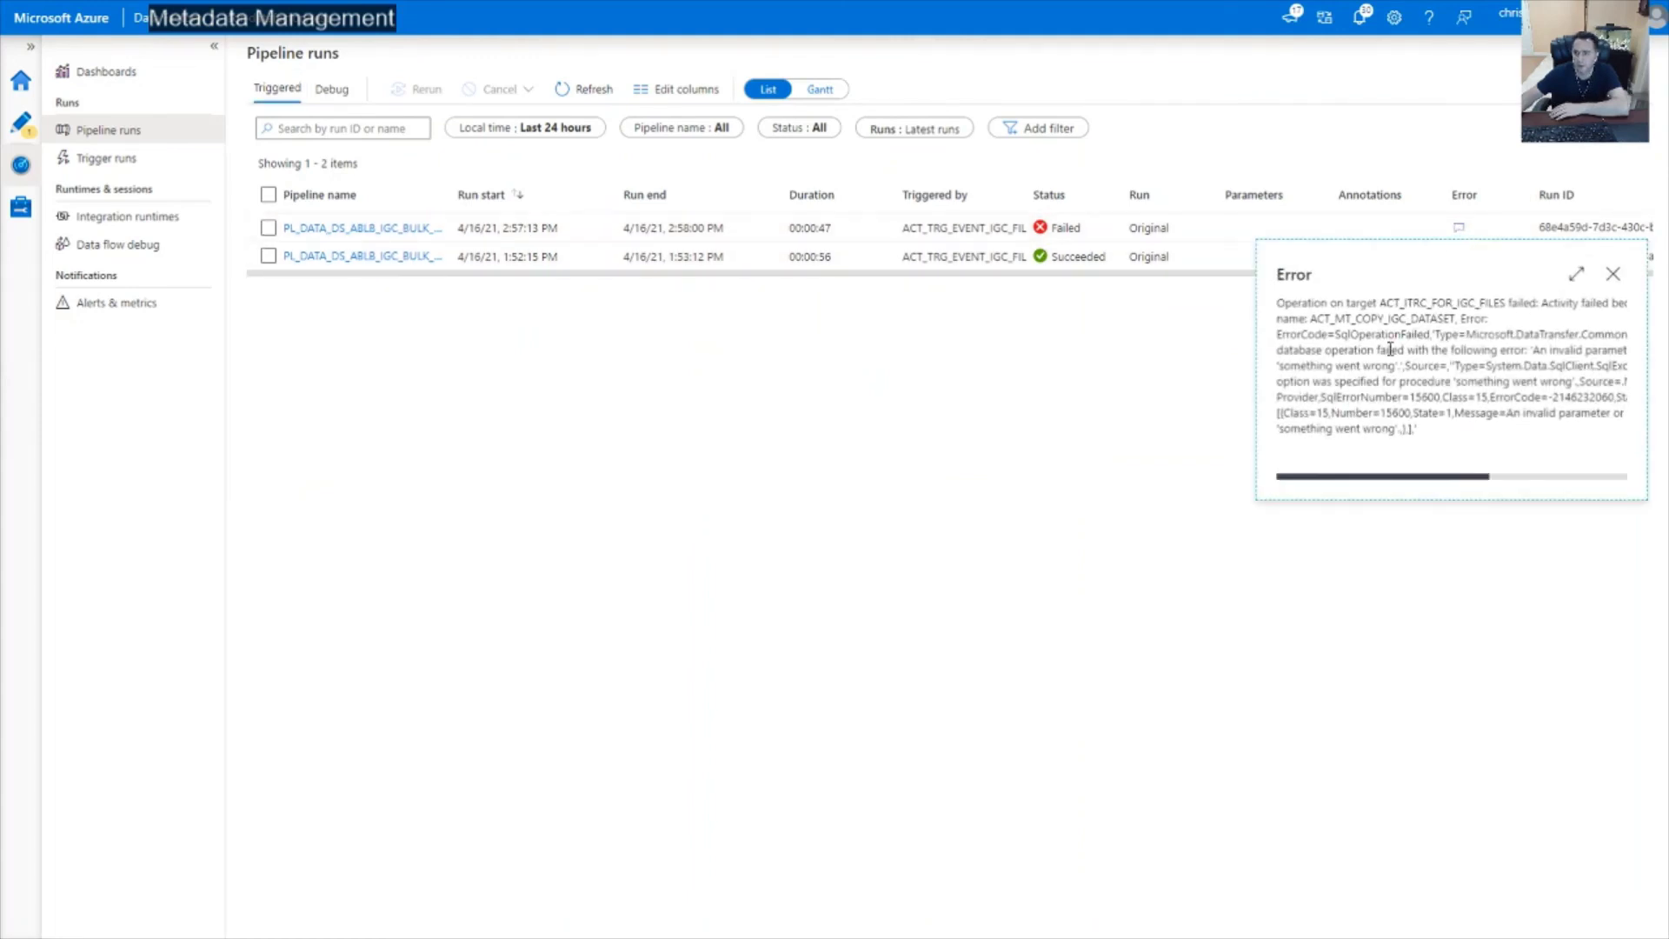